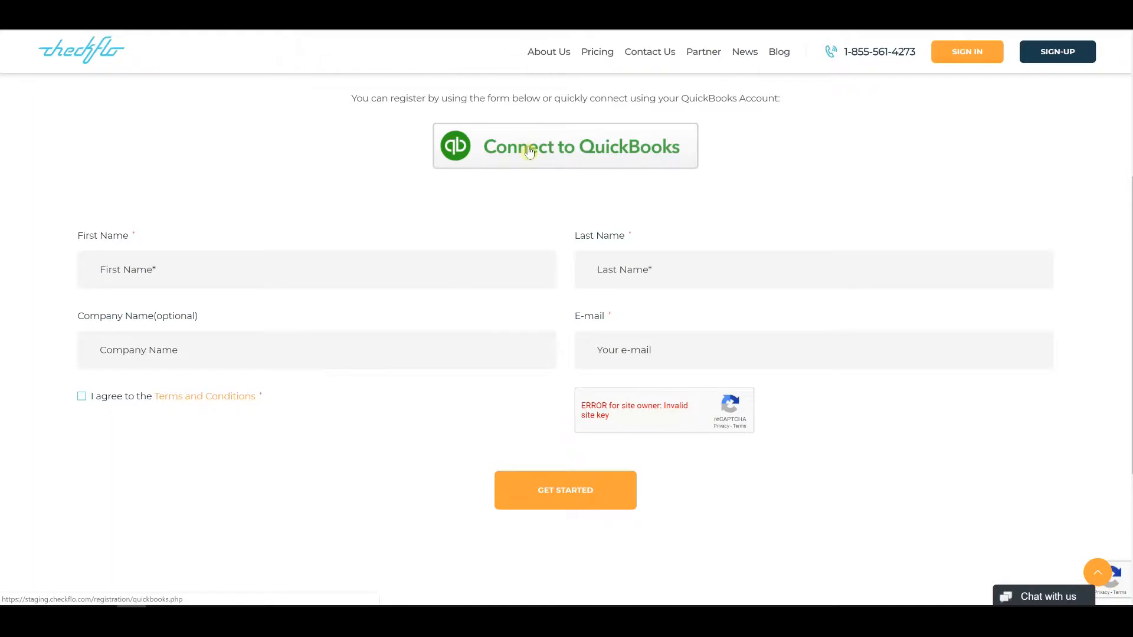
Step: Start the QuickBooks connection and select Red Media as the company to link
left_click(530, 152)
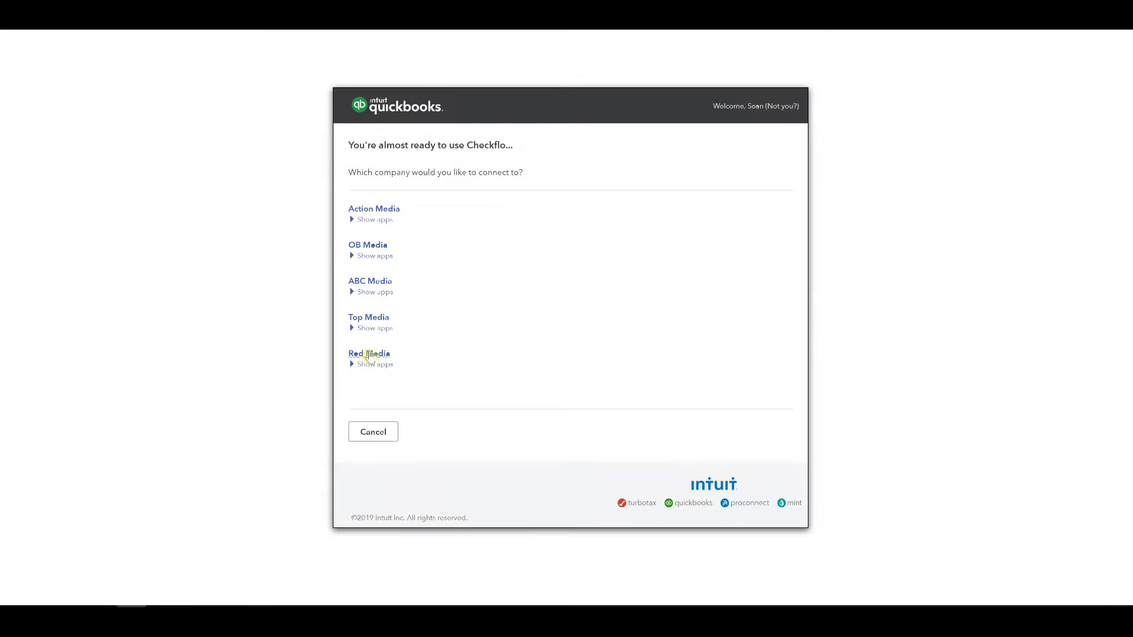
left_click(369, 354)
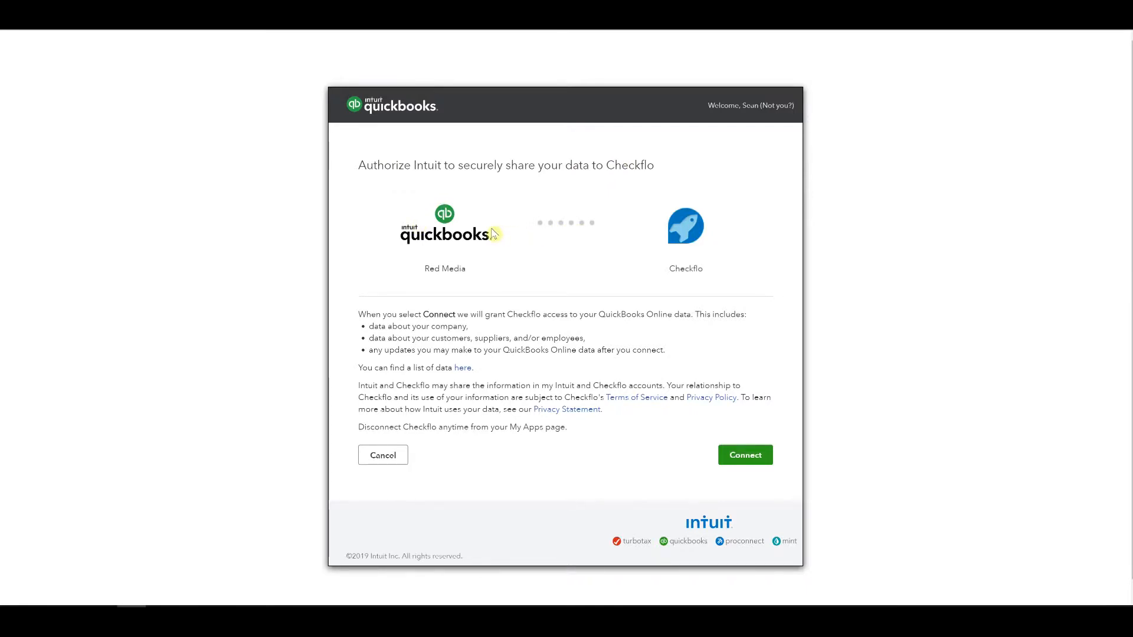
Step: Authorize Checkflo to access Red Media's QuickBooks data and review the pre-filled sign-up form
left_click(735, 463)
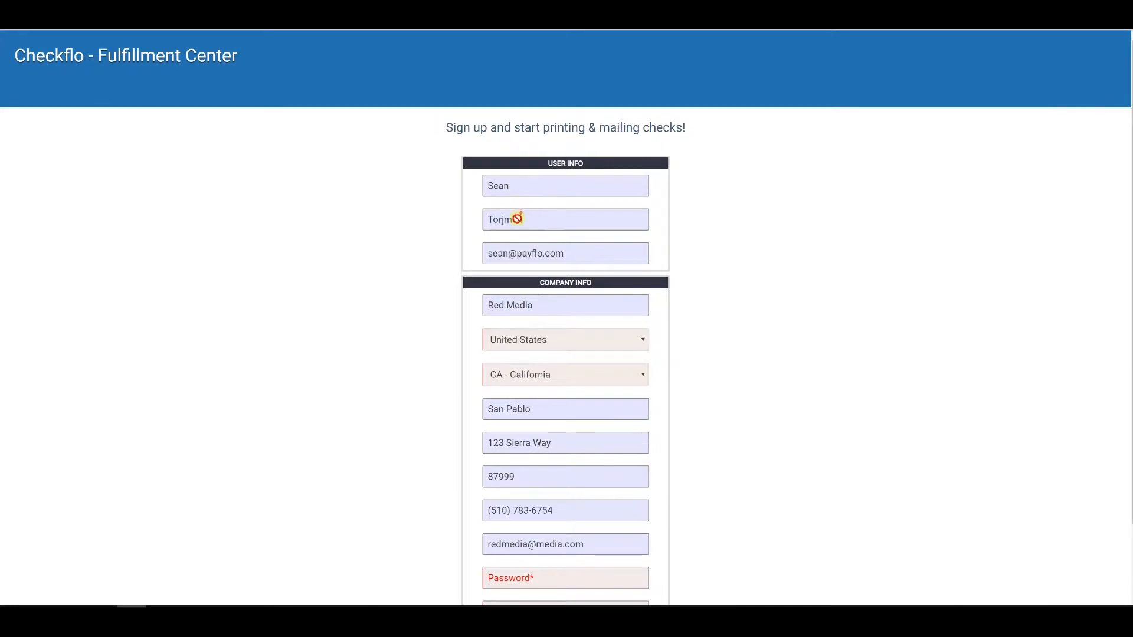
scroll(507, 236, "down", 2)
scroll(496, 342, "up", 1)
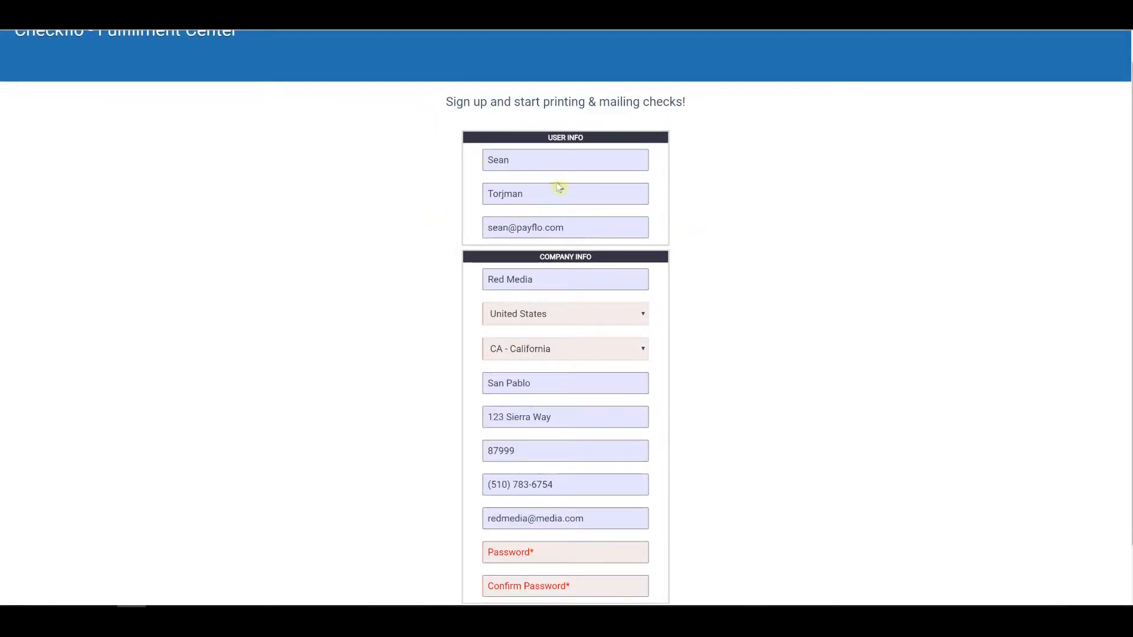
scroll(610, 216, "down", 1)
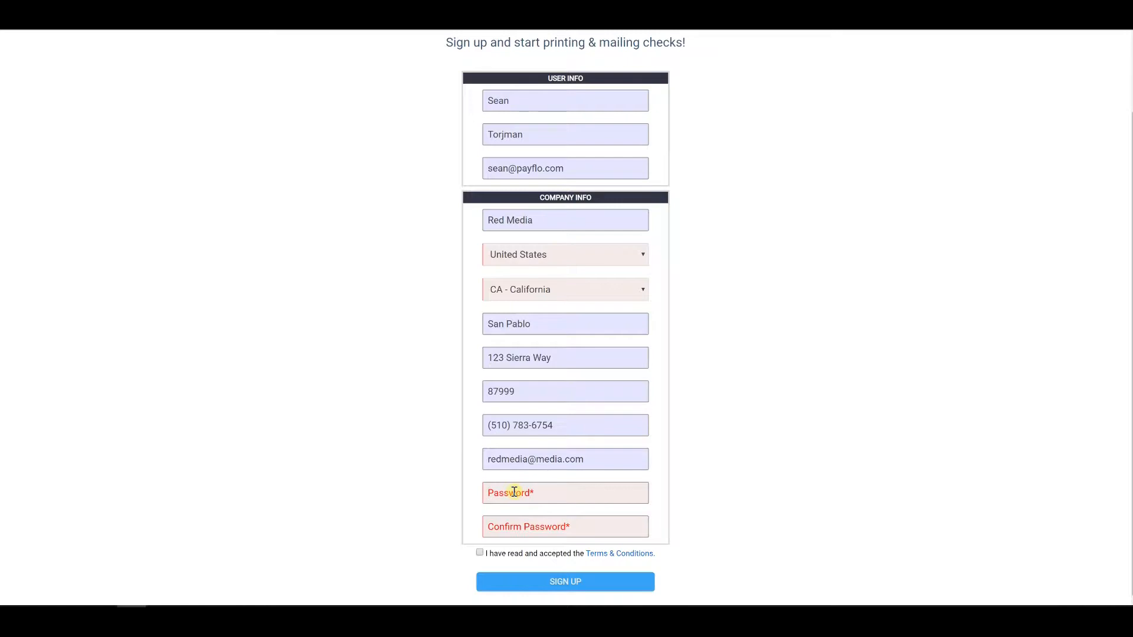
Step: Enter and confirm the account password, and accept the Terms & Conditions
type("pa")
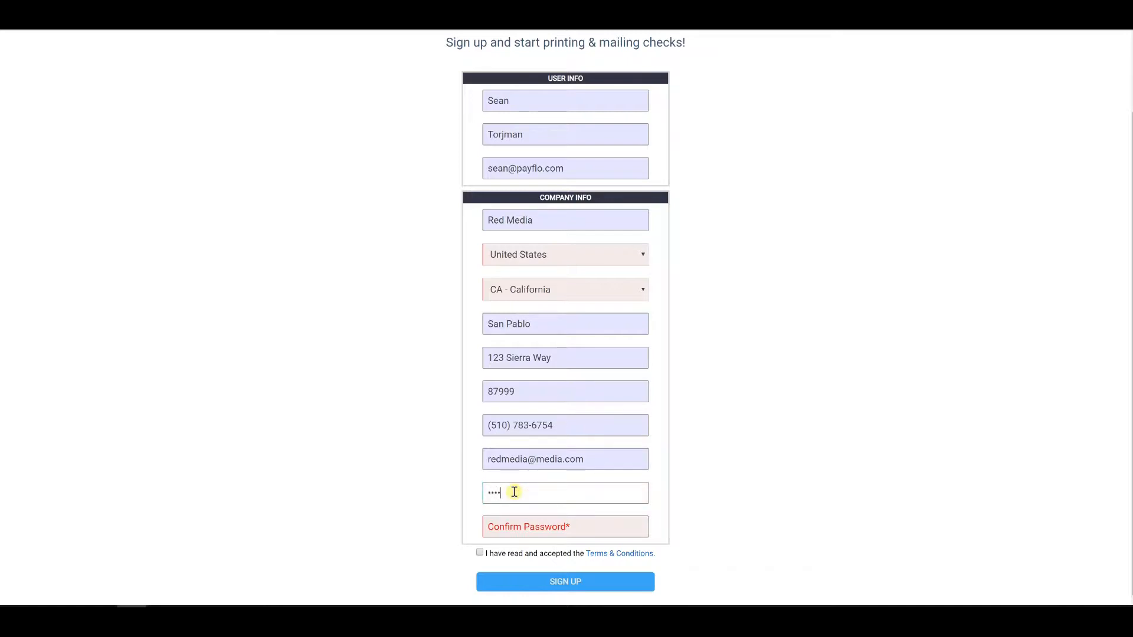
left_click(518, 528)
type("pass")
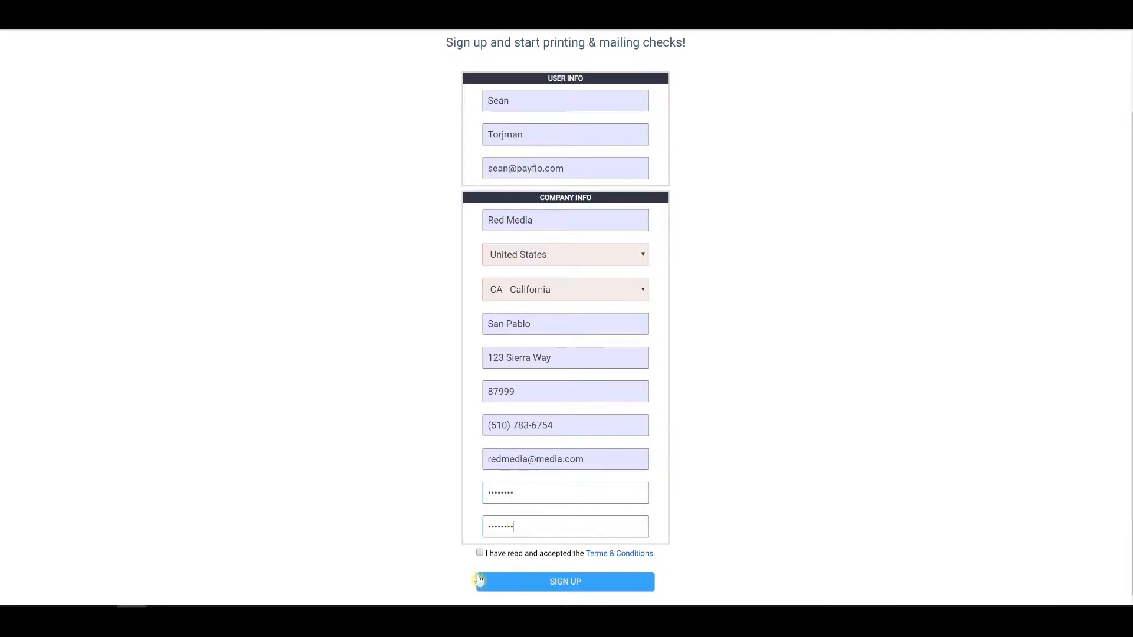
left_click(478, 555)
Step: Sign up the Red Media account, dismiss the success notice, and begin adding a bank account
left_click(613, 584)
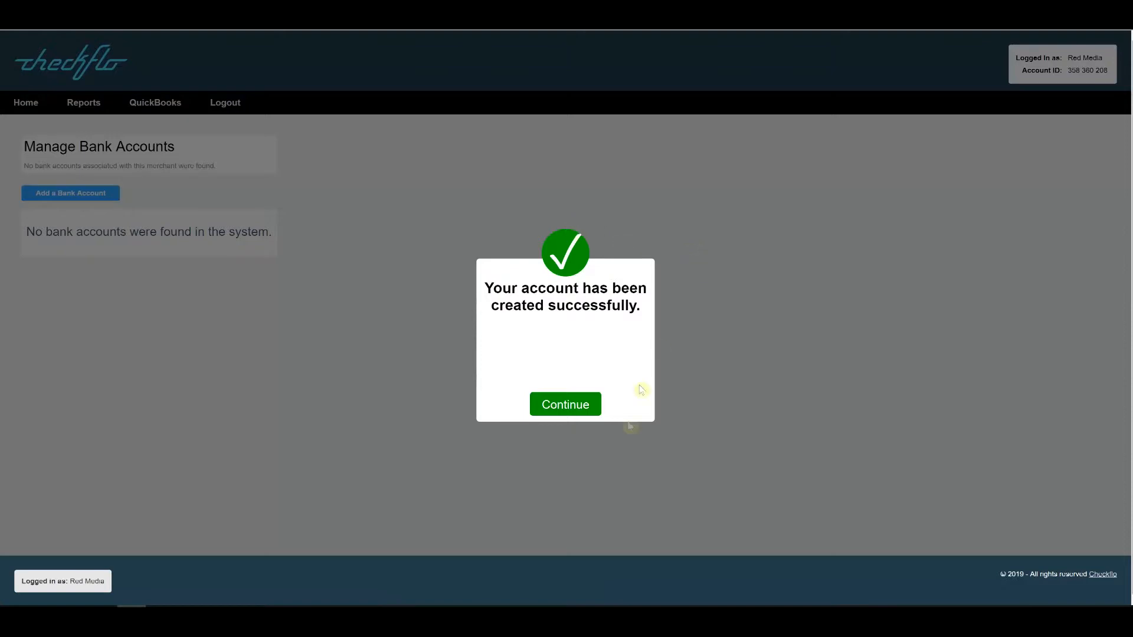
left_click(569, 407)
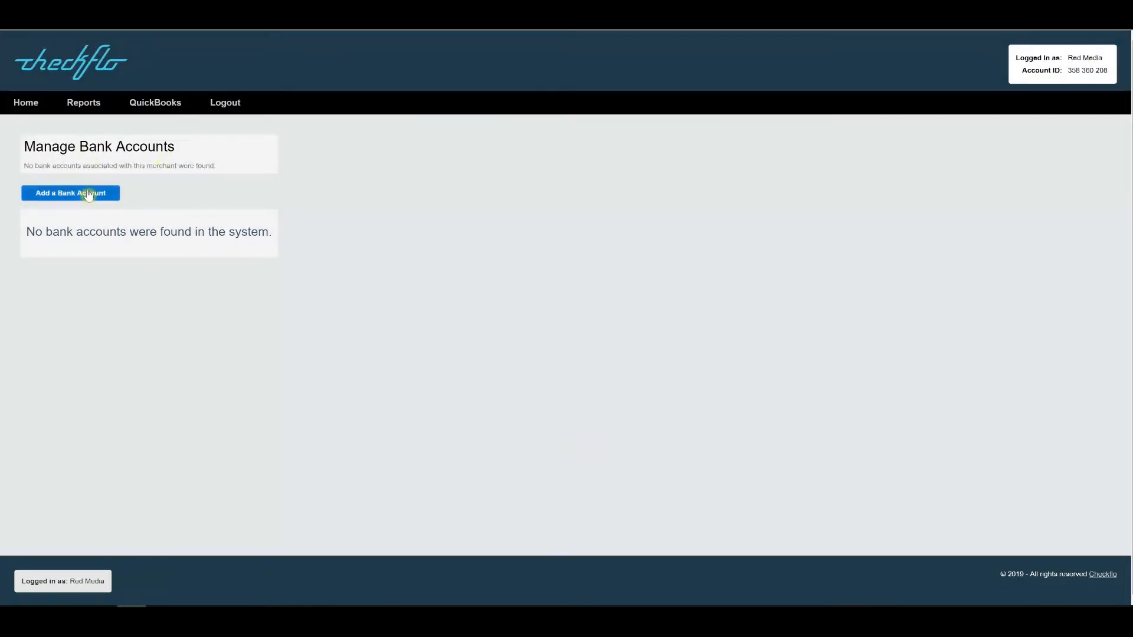
left_click(87, 194)
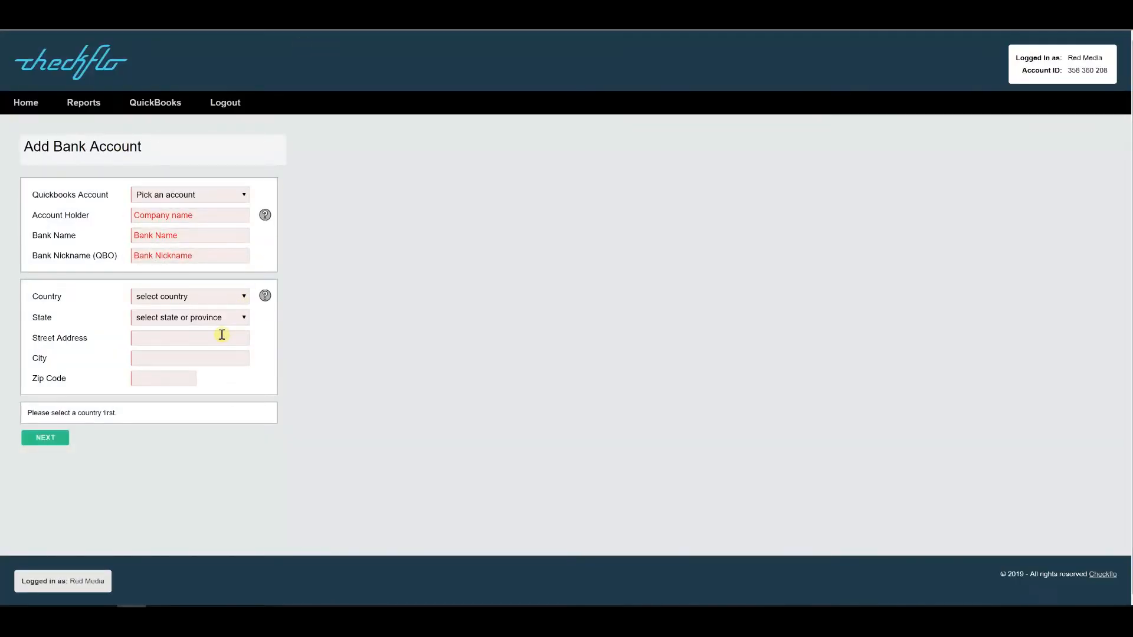
Step: Link the Bank of America QuickBooks account, with holder Red Media and bank name Bank of America
left_click(189, 197)
left_click(216, 230)
left_click(190, 214)
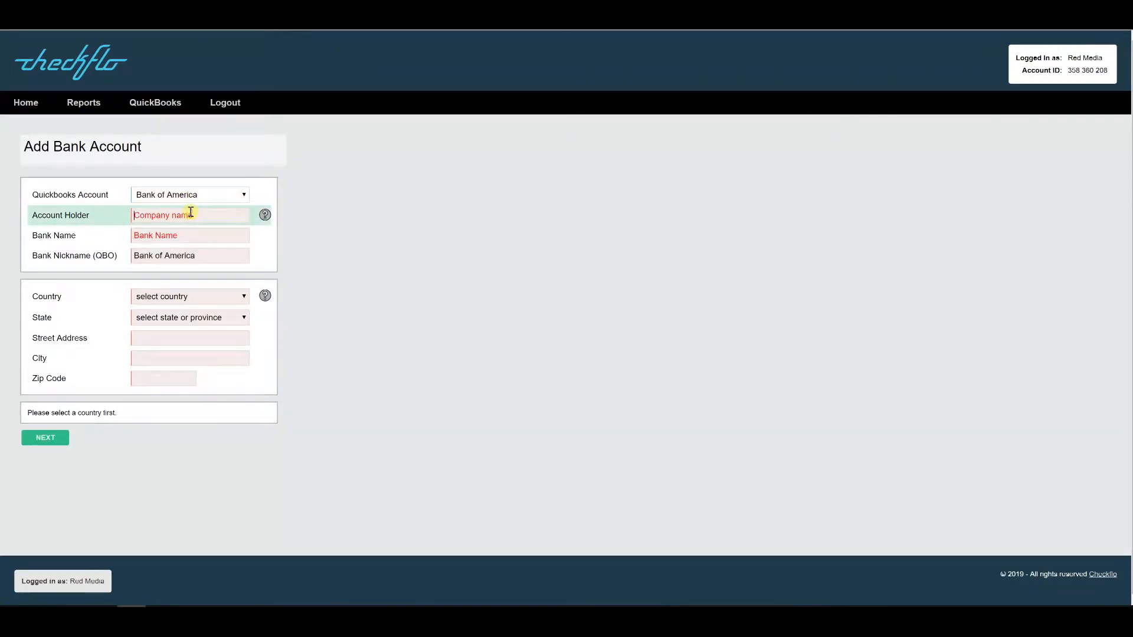
type("Red Media")
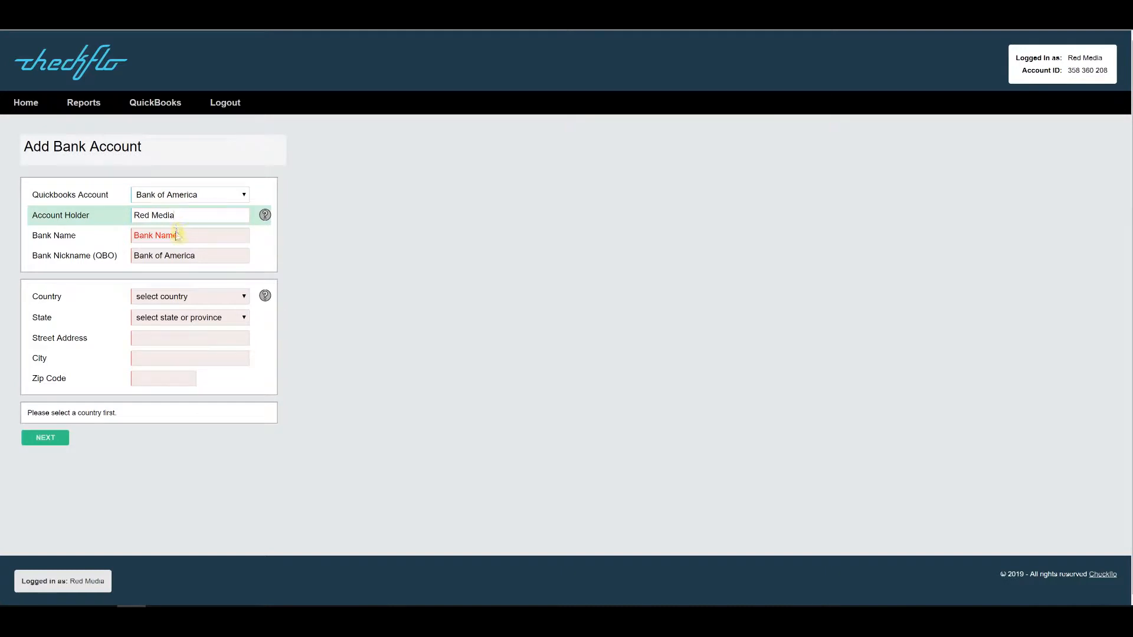
left_click(176, 234)
type("Bank of America")
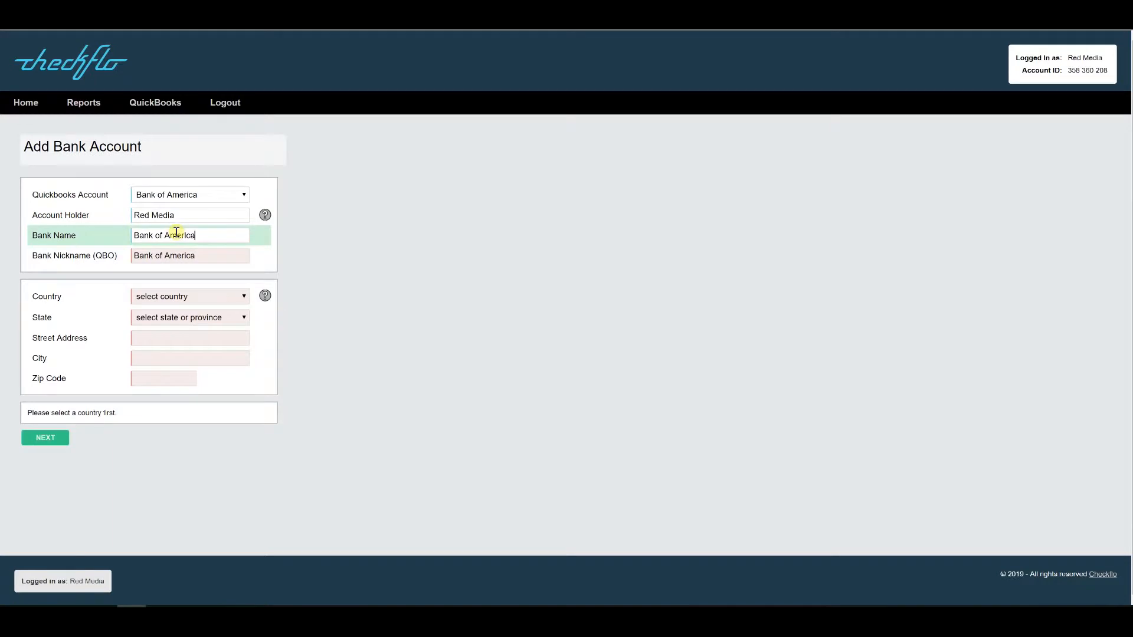
Step: Enter the bank address: United States, CA - California, the street, and city San Pablo
left_click(191, 300)
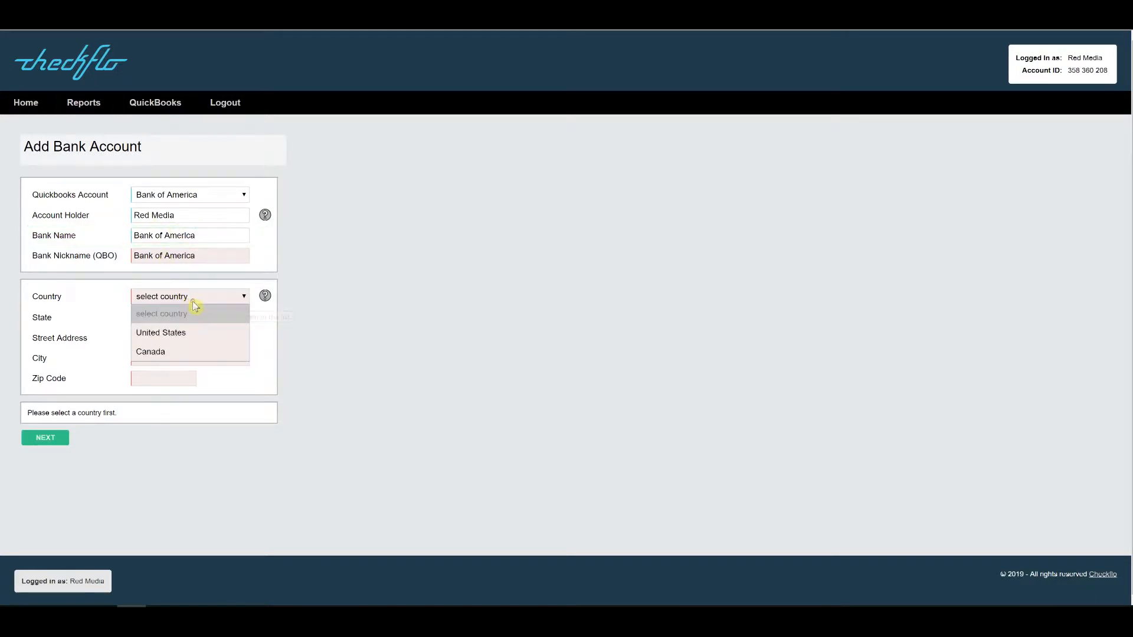
left_click(185, 334)
left_click(189, 318)
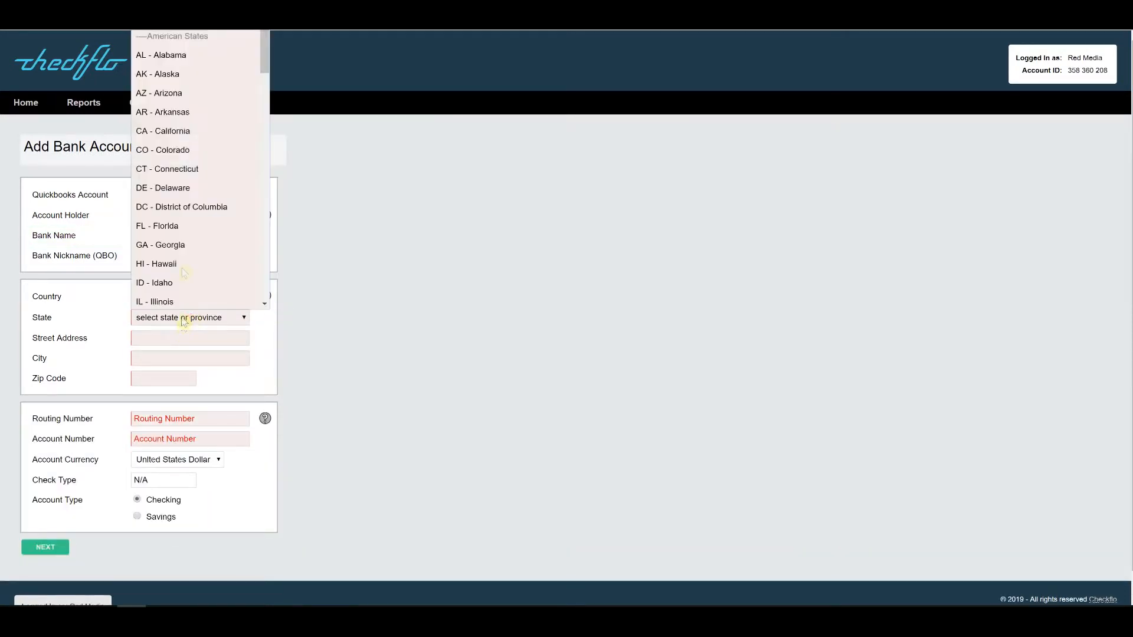
left_click(180, 131)
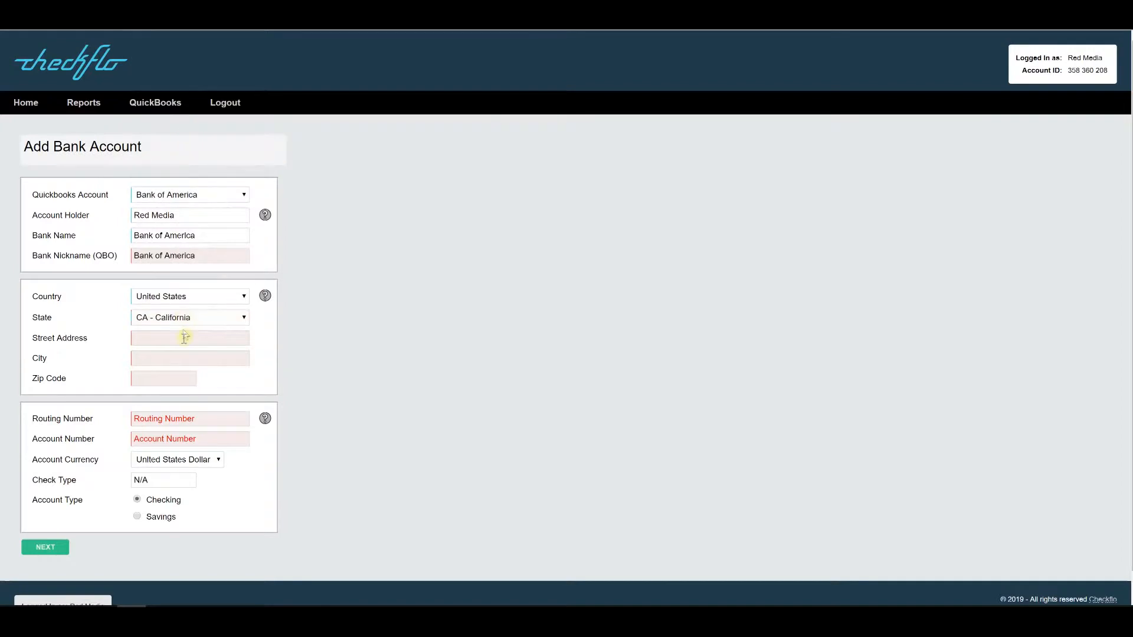
left_click(181, 341)
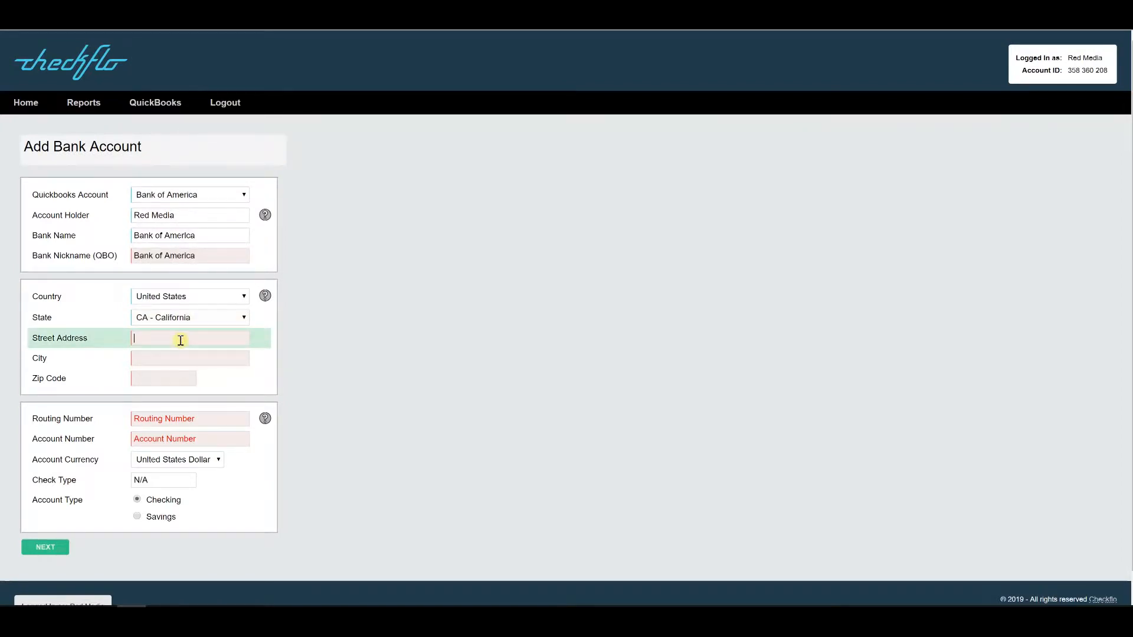
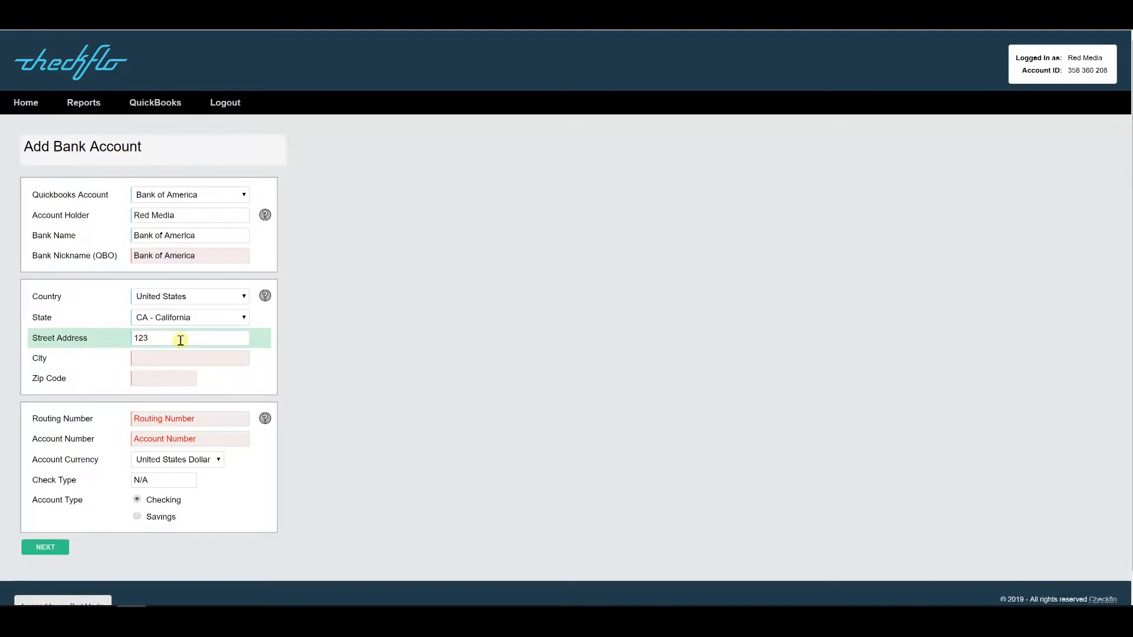
key("Tab")
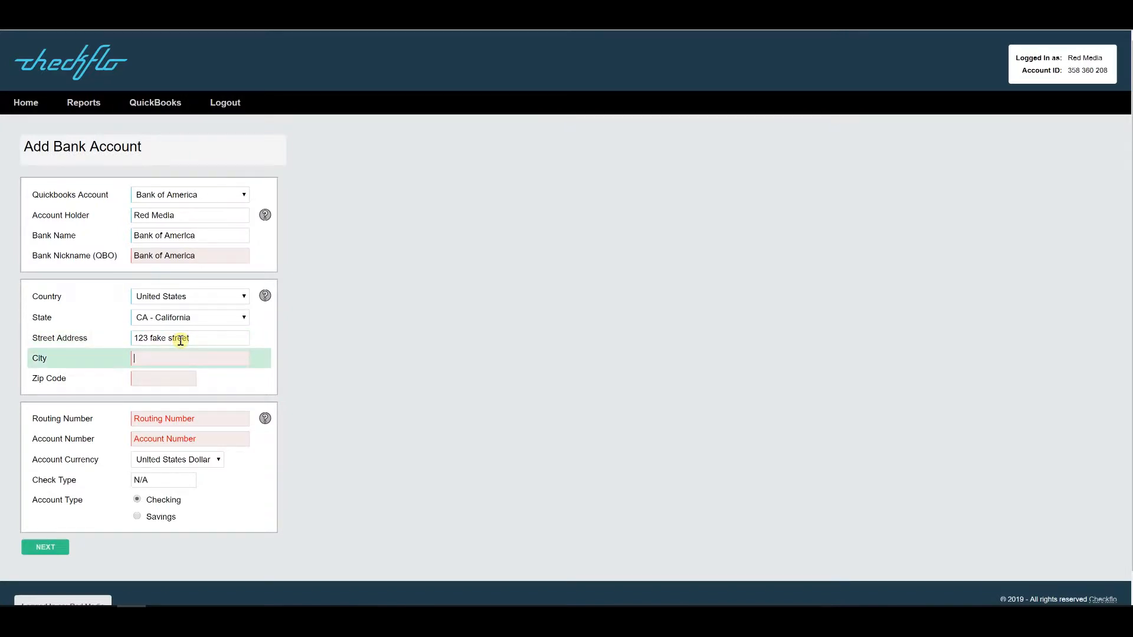
type("San Pablo")
key("Tab")
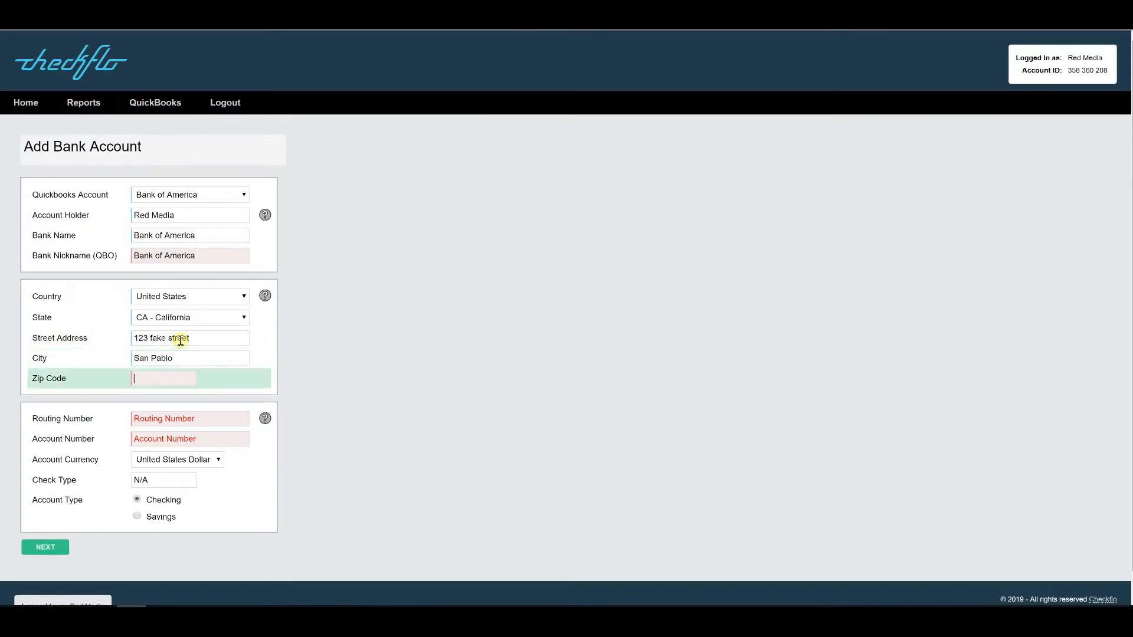
Step: Complete the zip code, routing number and account number, then save the bank details
type("33109")
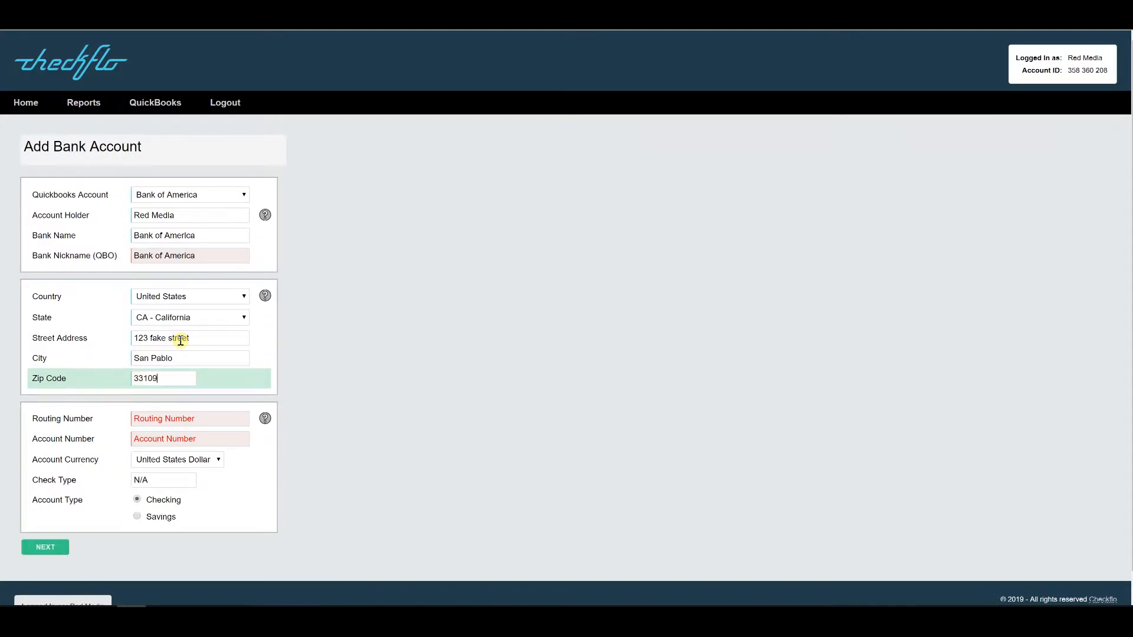
left_click(183, 419)
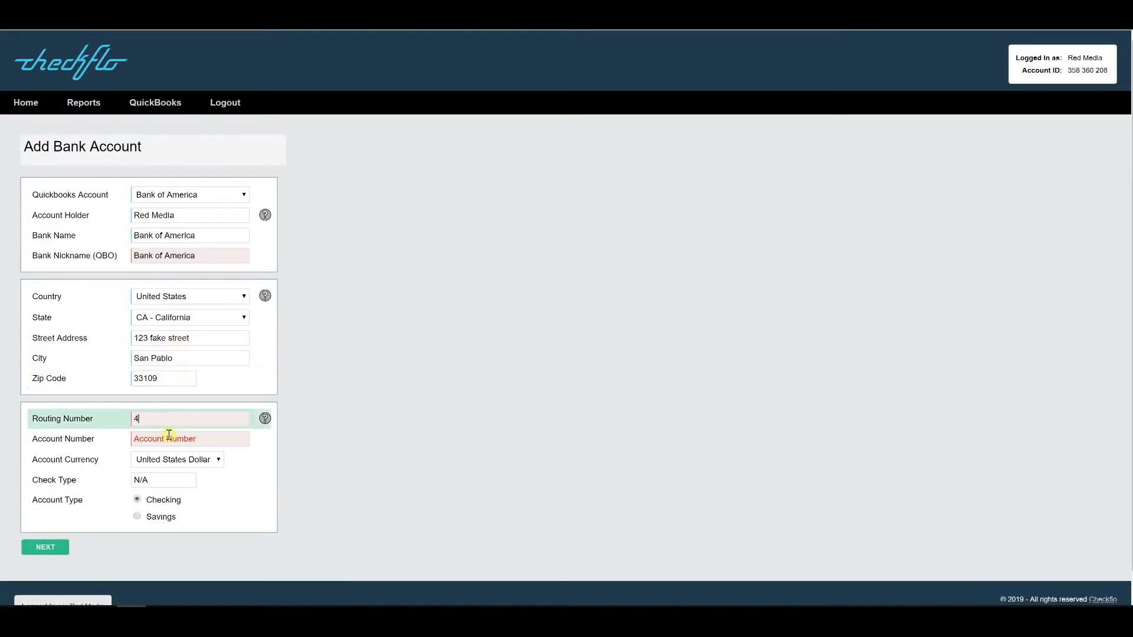
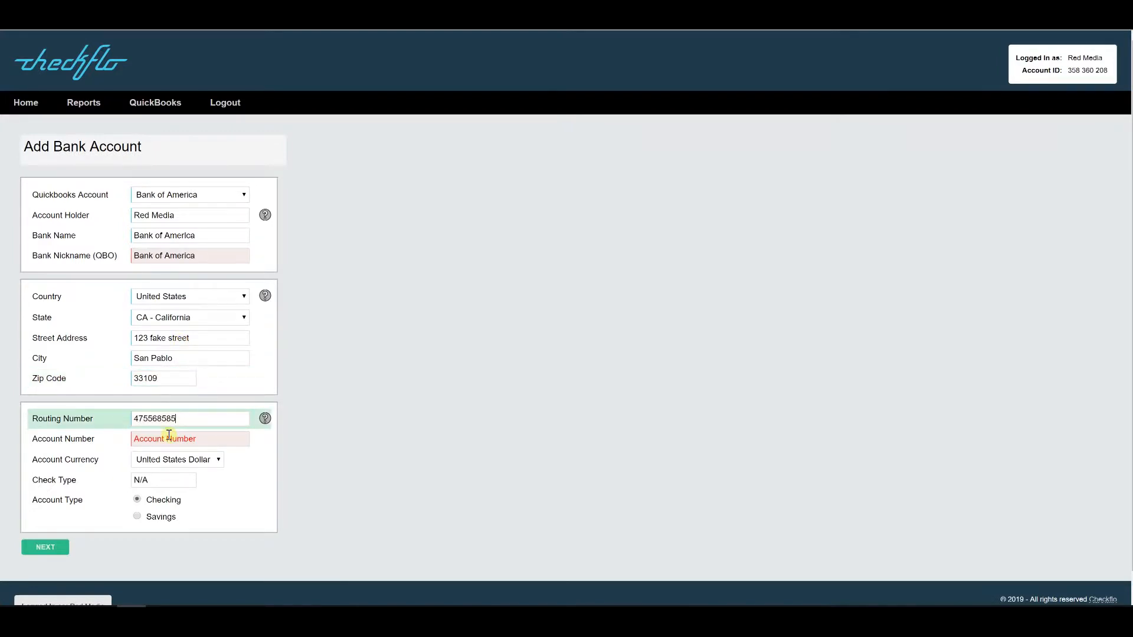
left_click(169, 437)
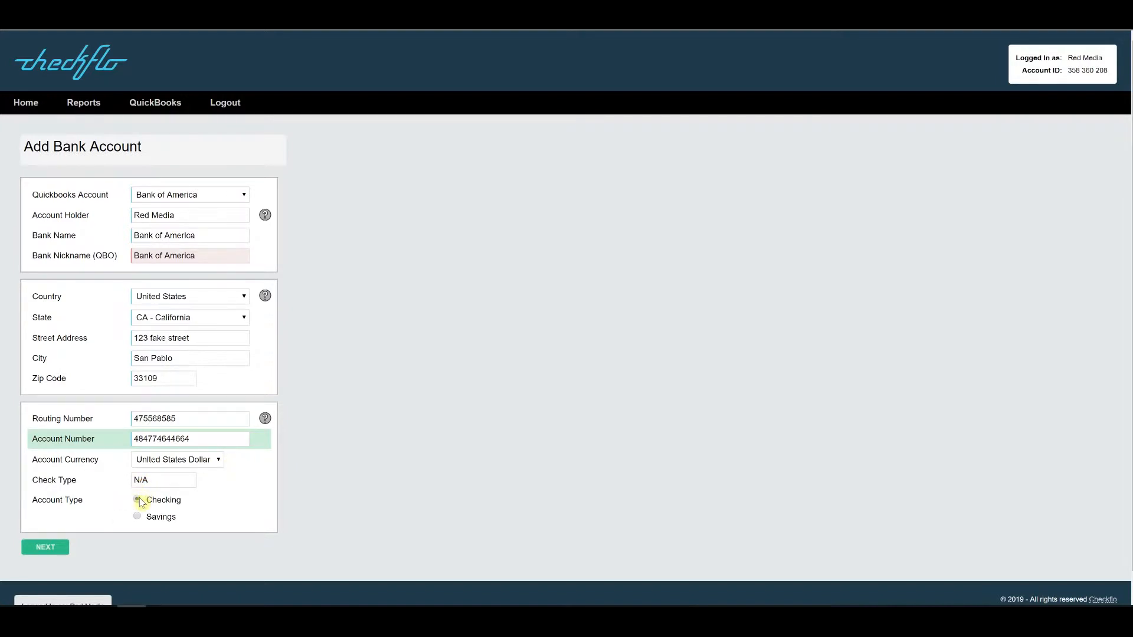
left_click(52, 553)
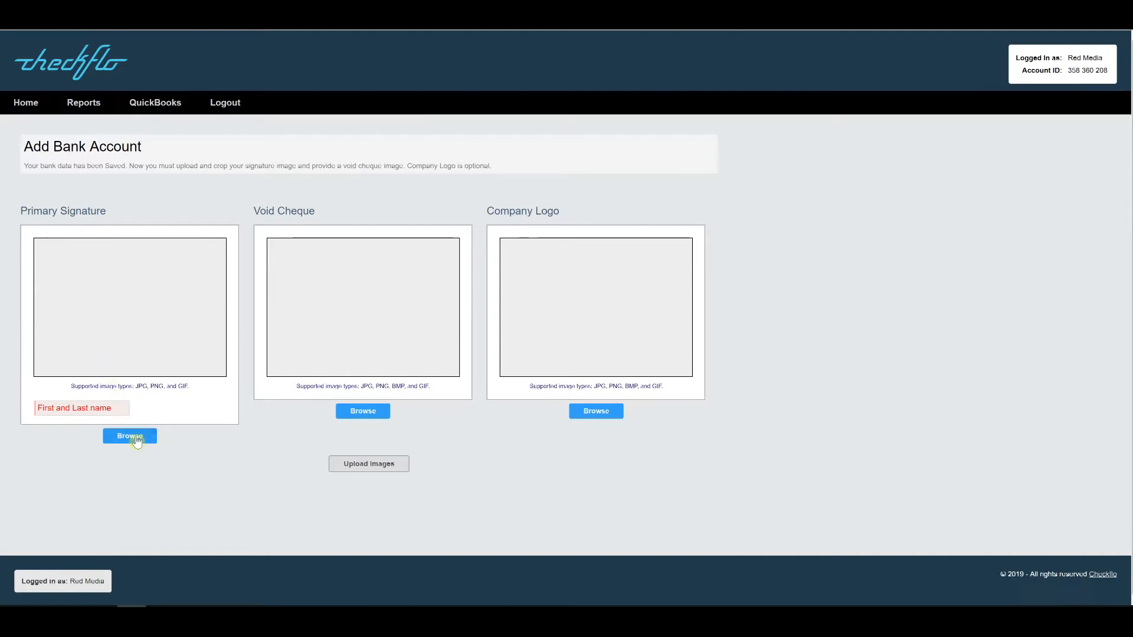
Step: Load and crop the signature image, and enter the signer's full name
left_click(133, 89)
left_click(403, 243)
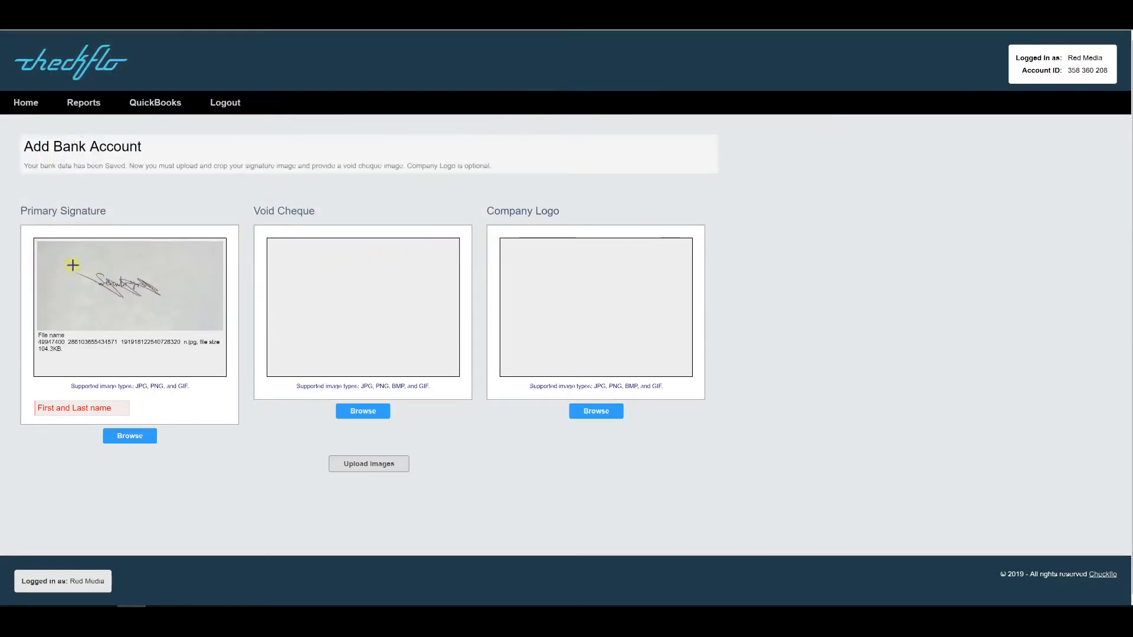
left_click_drag(72, 262, 169, 303)
left_click(86, 413)
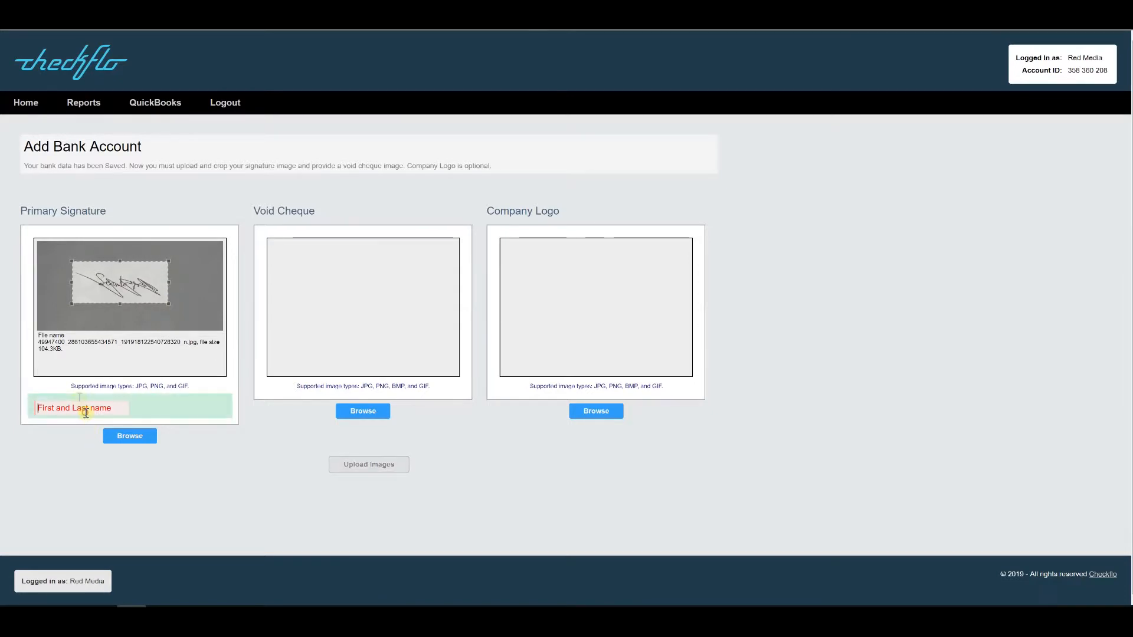
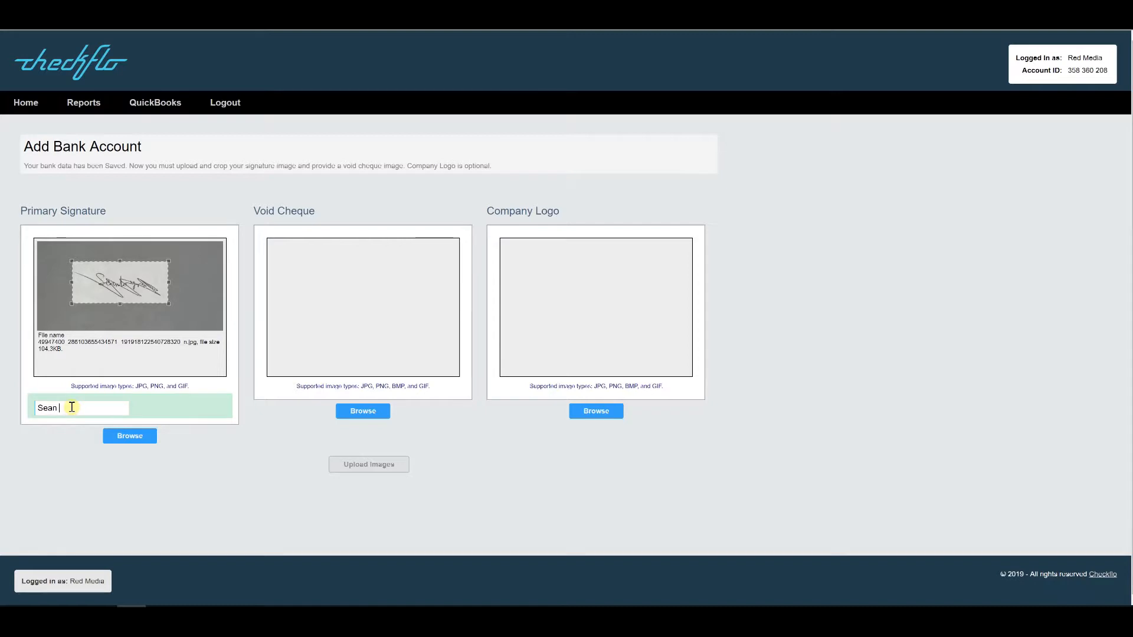
Step: Add the void cheque image, then load the company logo and crop it to the whole logo
left_click(342, 411)
left_click(245, 83)
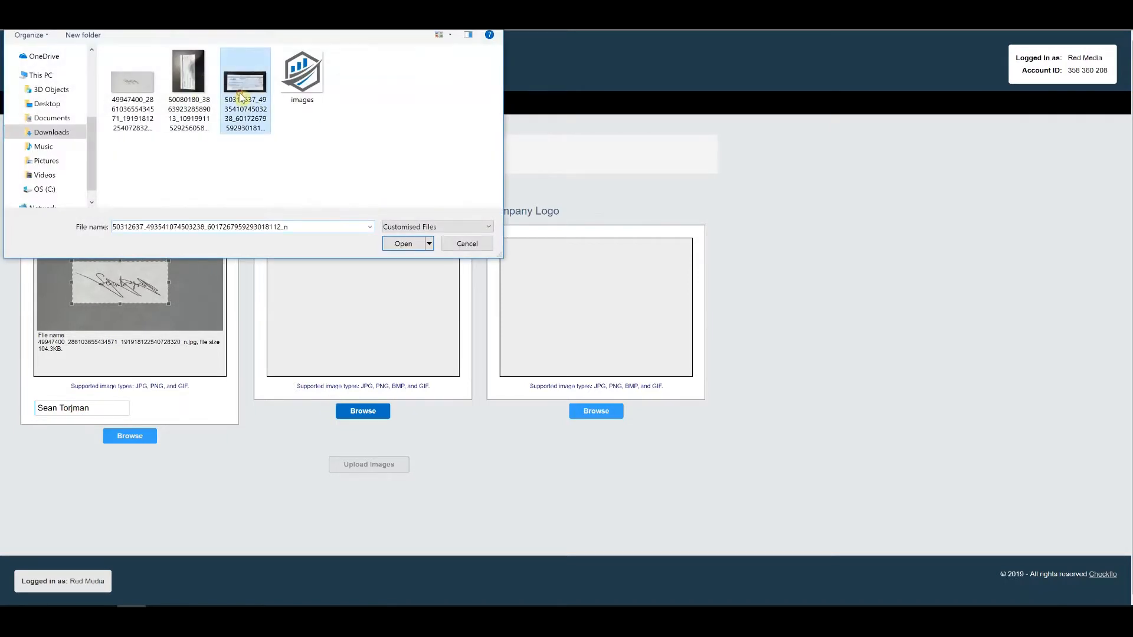
left_click(401, 244)
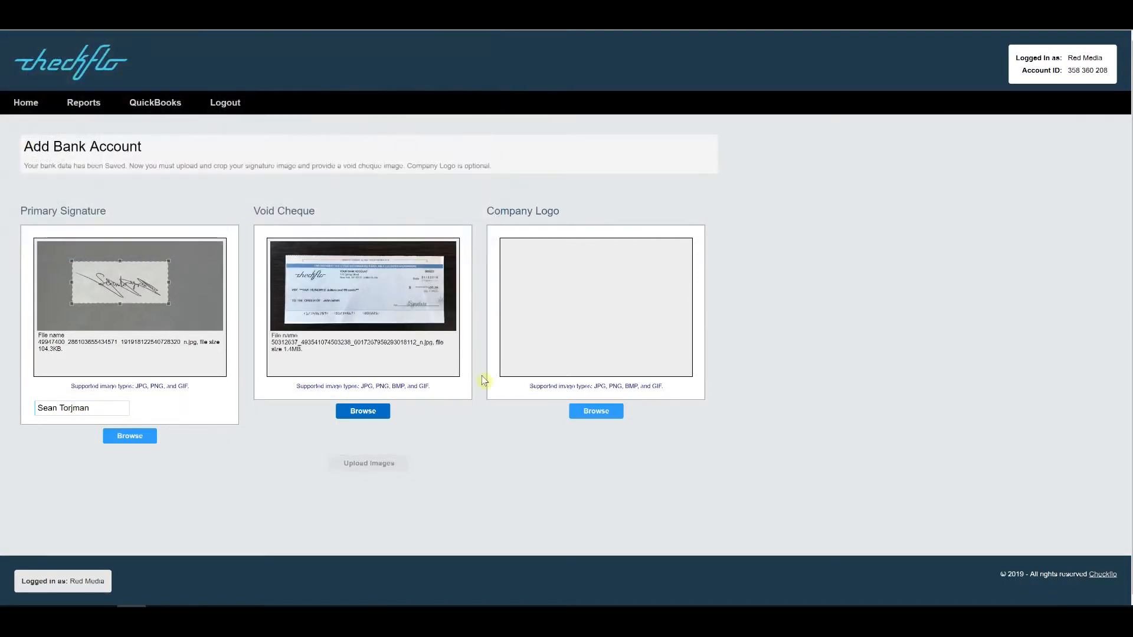
left_click(591, 412)
left_click(318, 104)
left_click(398, 243)
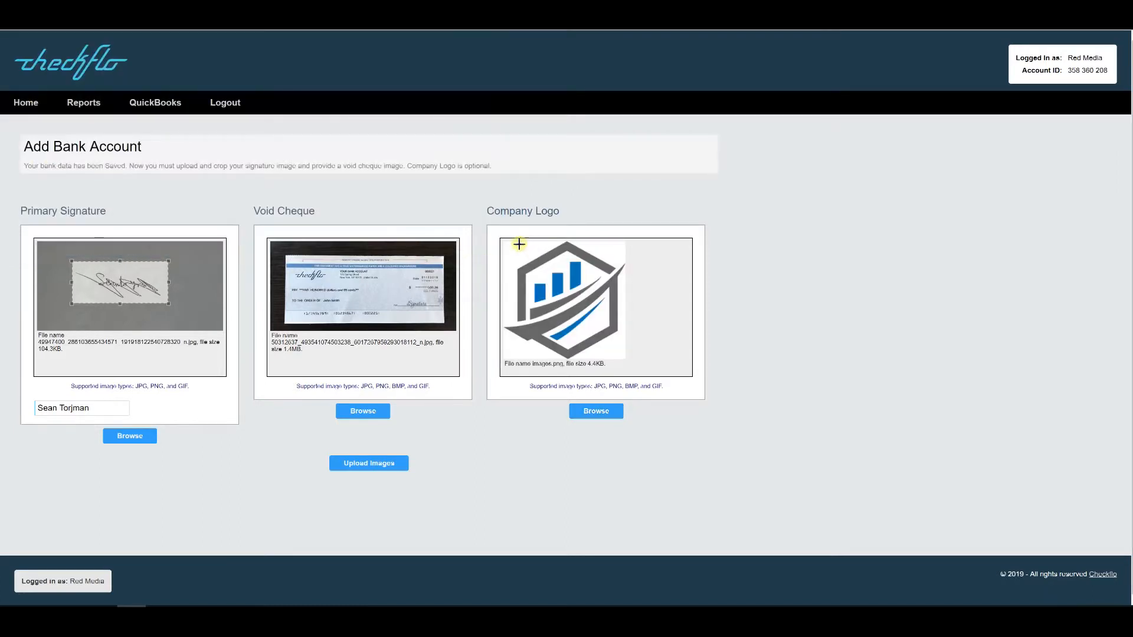
left_click_drag(504, 242, 648, 390)
left_click(353, 466)
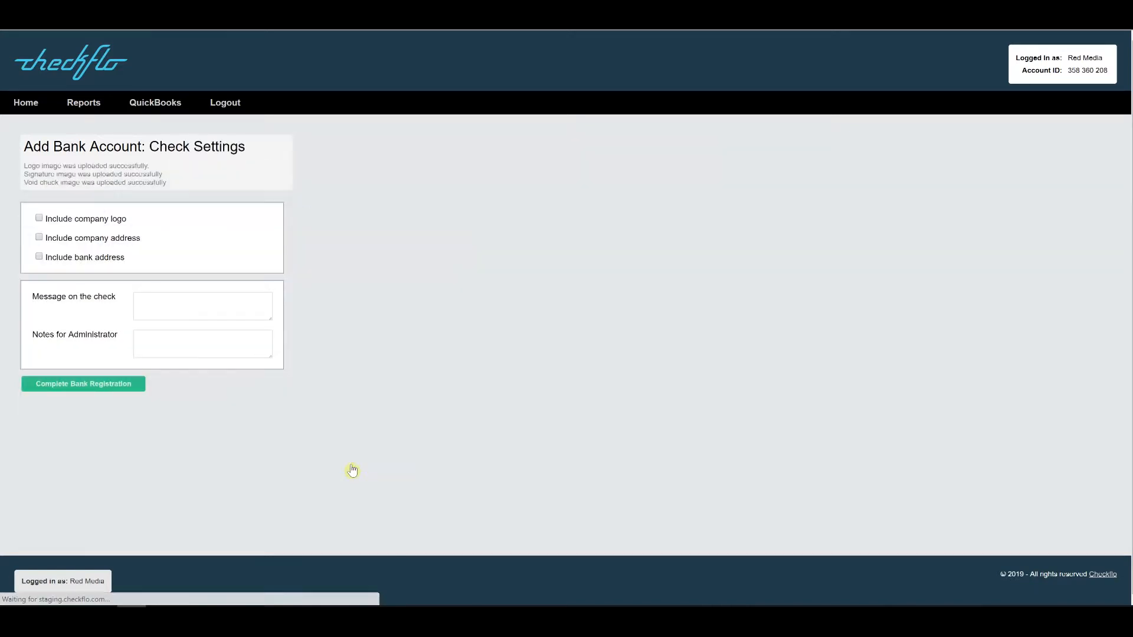
Step: Put the logo, company address and bank address on checks, add 'Hi From Red Media', and complete registration
left_click(40, 219)
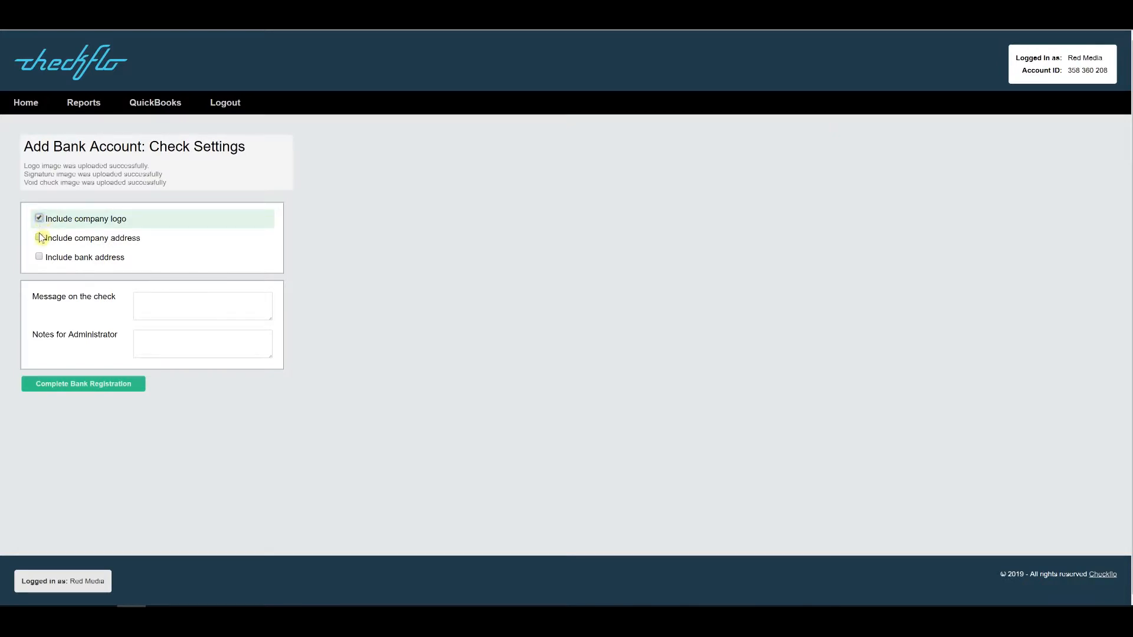
left_click(39, 238)
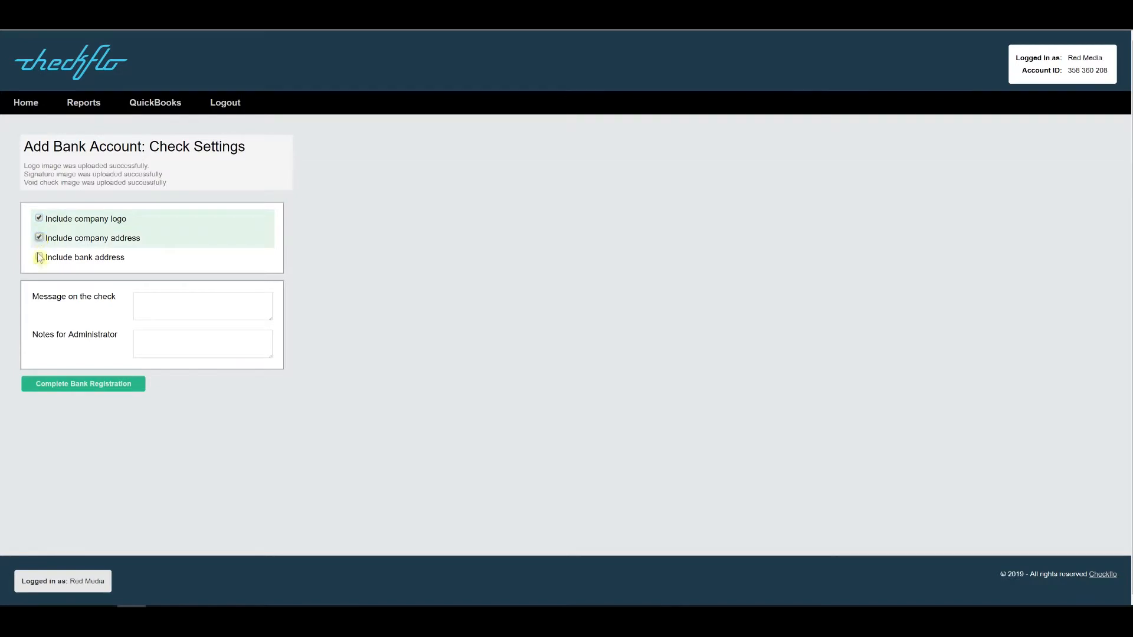
left_click(39, 258)
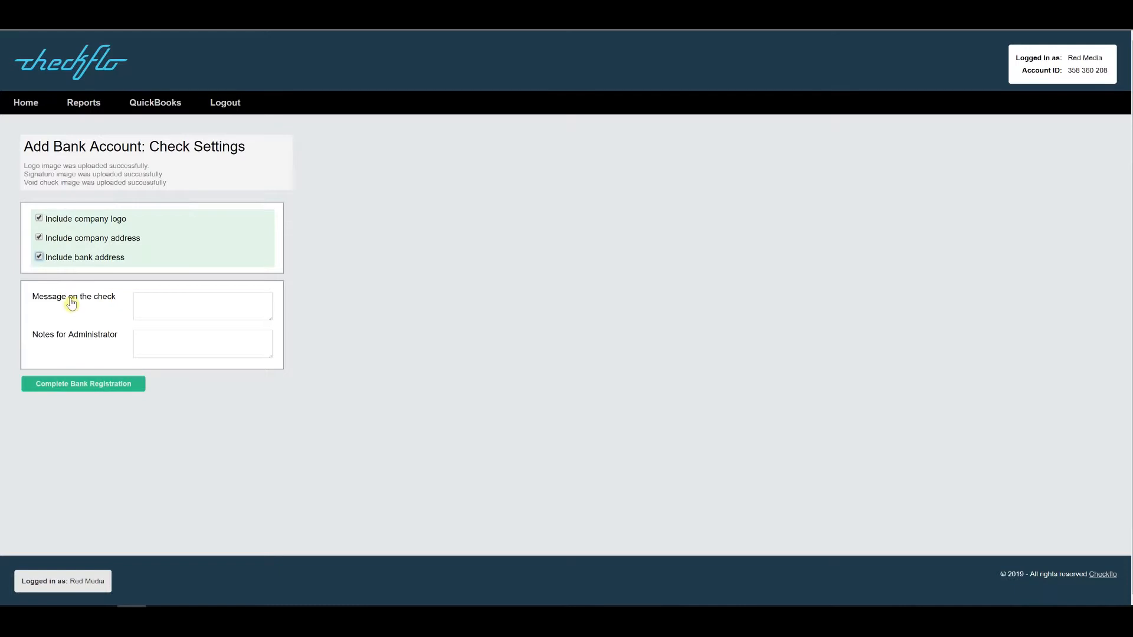
left_click(163, 299)
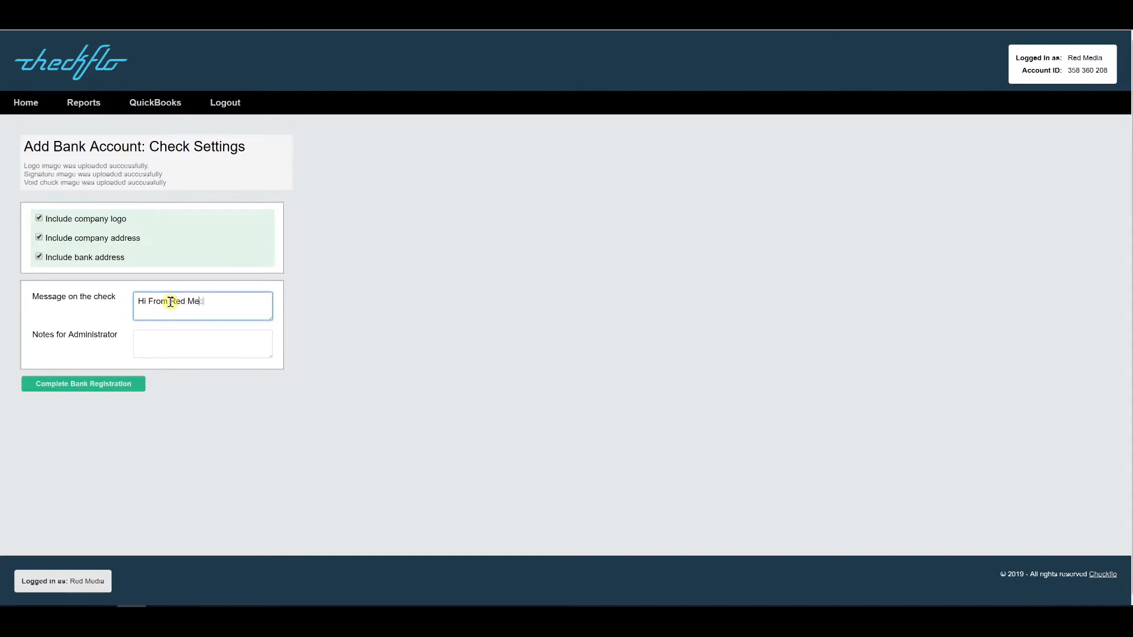
left_click(87, 385)
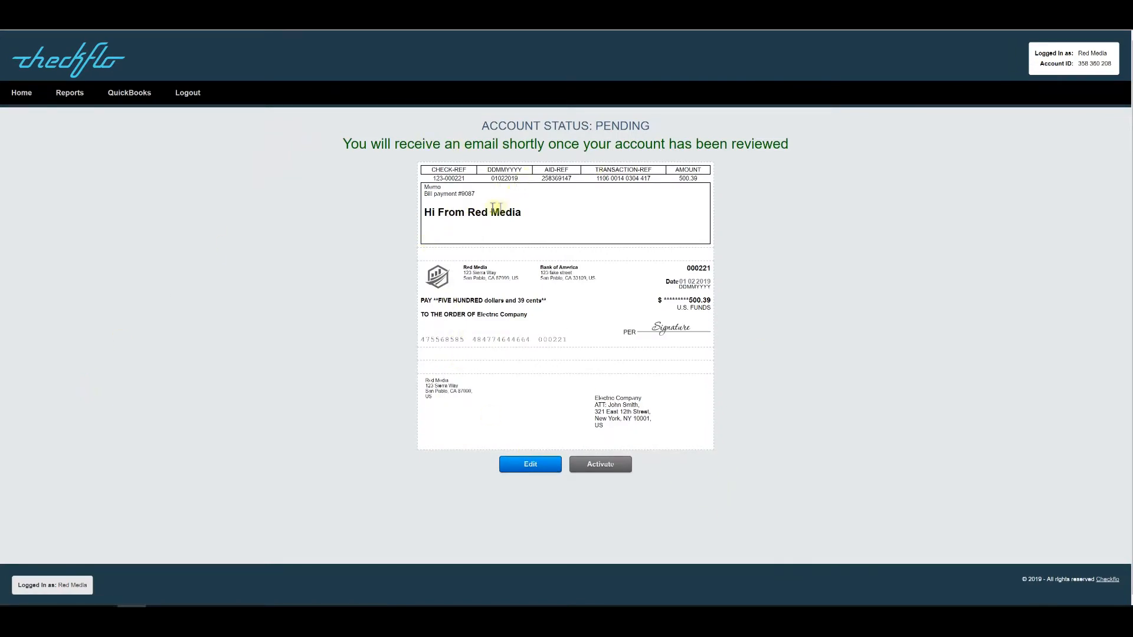
Step: Check the sample check's memo and sender, bank and payee addresses, then activate the bank account
left_click_drag(532, 216, 428, 216)
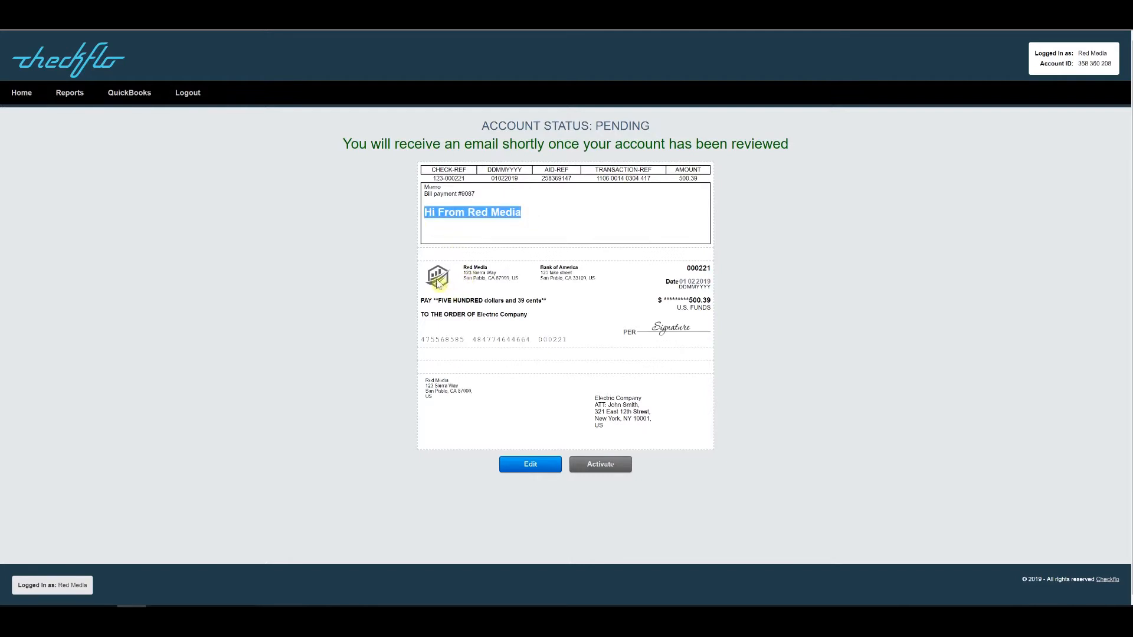
left_click_drag(521, 281, 456, 266)
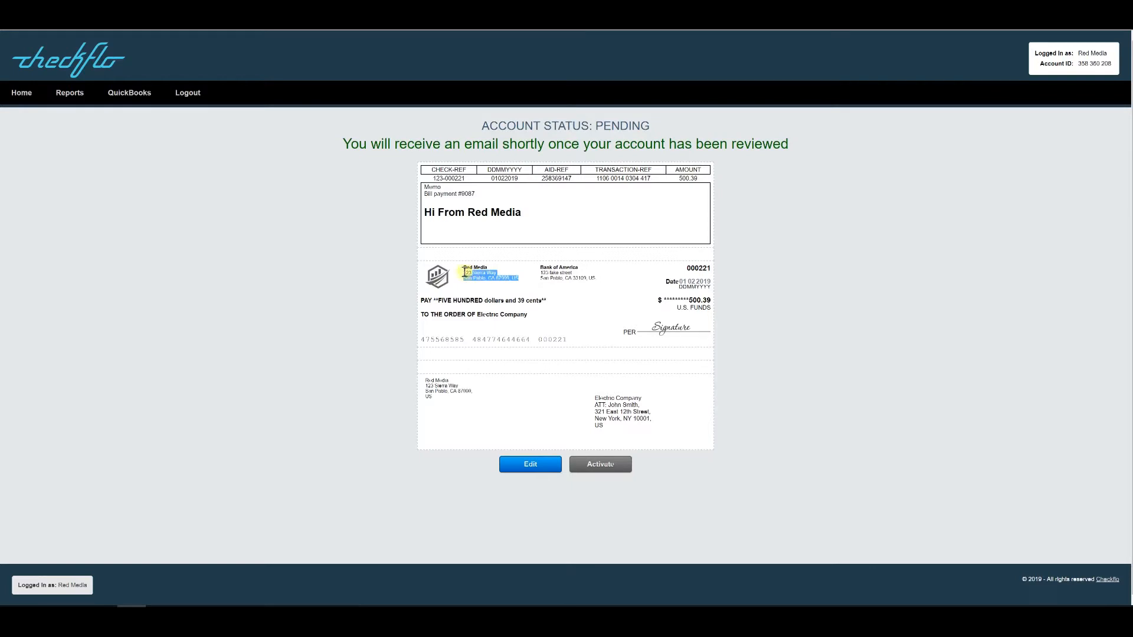
left_click_drag(595, 277, 543, 266)
left_click_drag(619, 423, 573, 390)
left_click(554, 391)
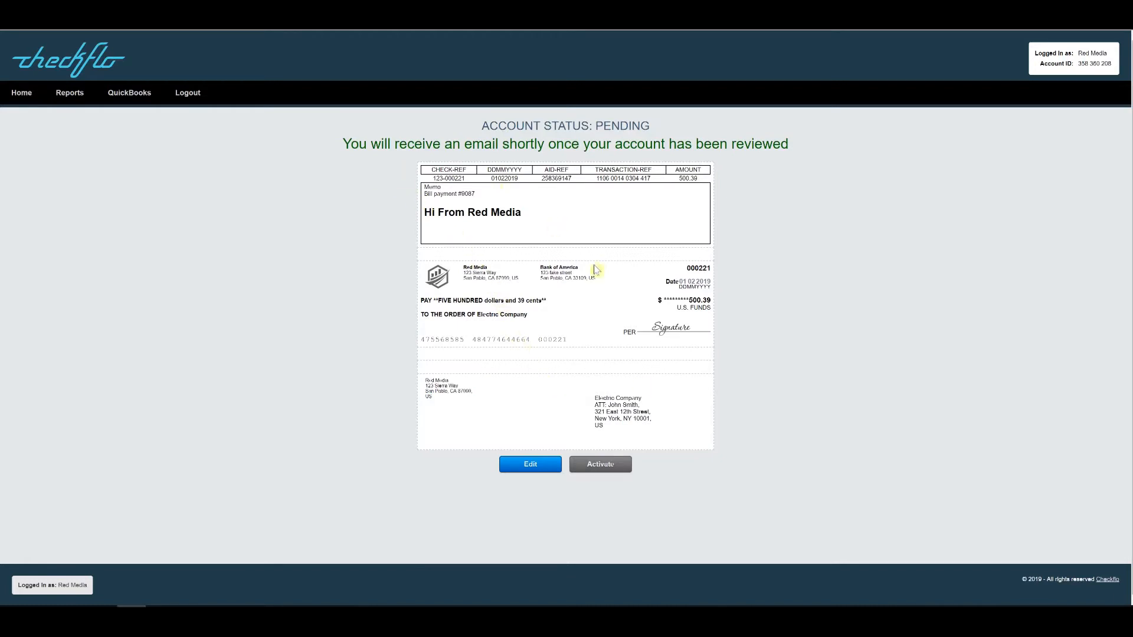
left_click(606, 466)
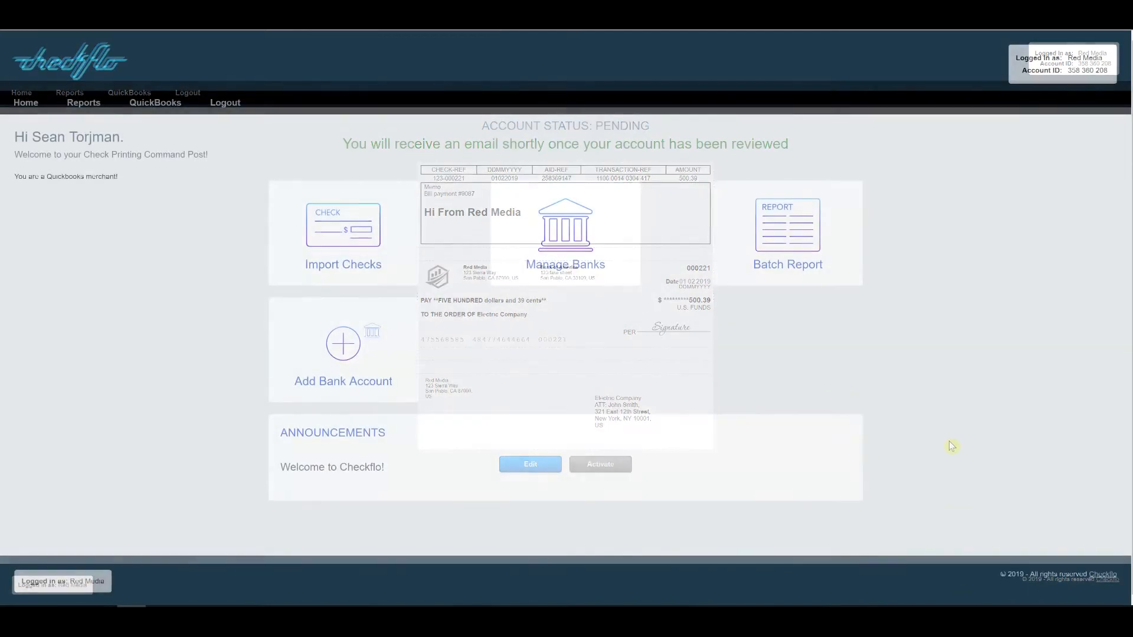
Step: Go to QuickBooks Import Cheques and choose Bank of America as the import account
mouse_move(194, 130)
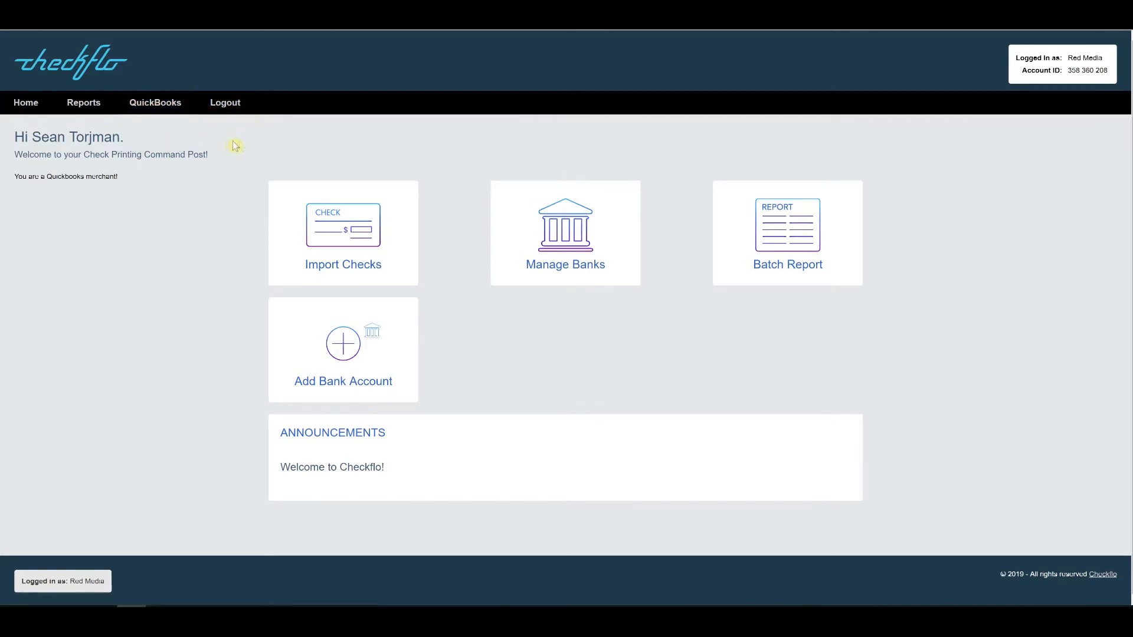
mouse_move(159, 104)
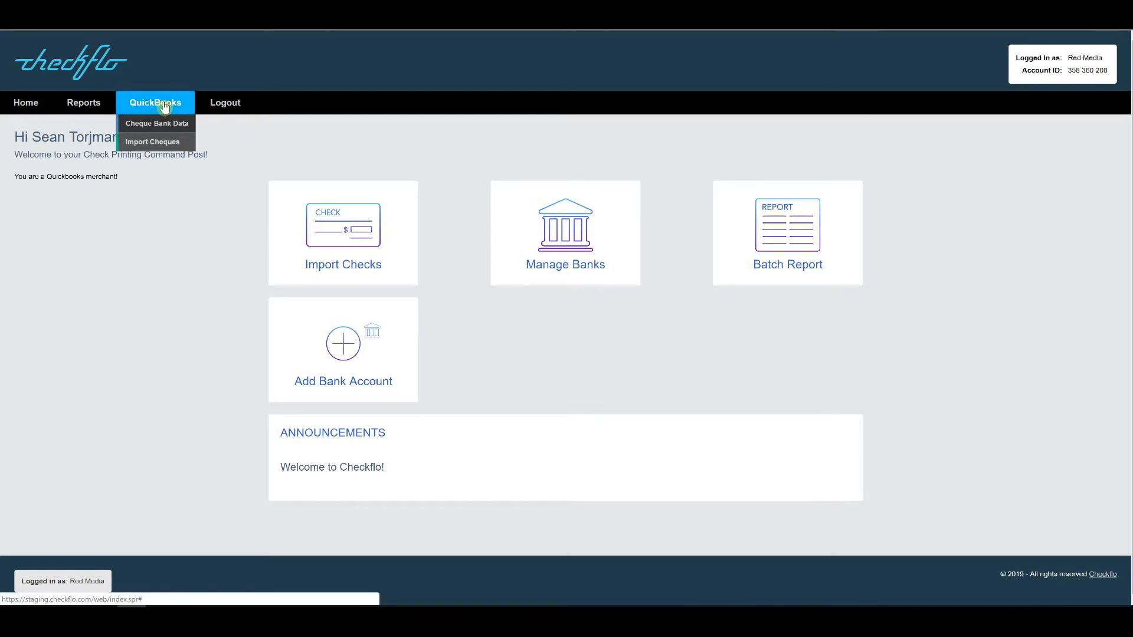
left_click(163, 144)
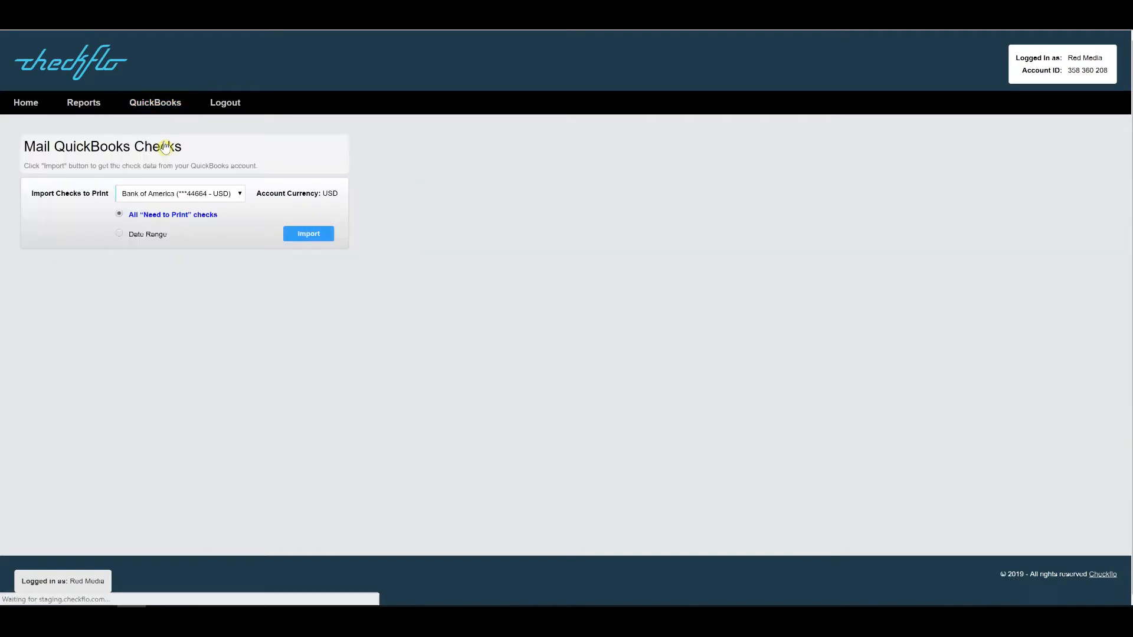
left_click(139, 196)
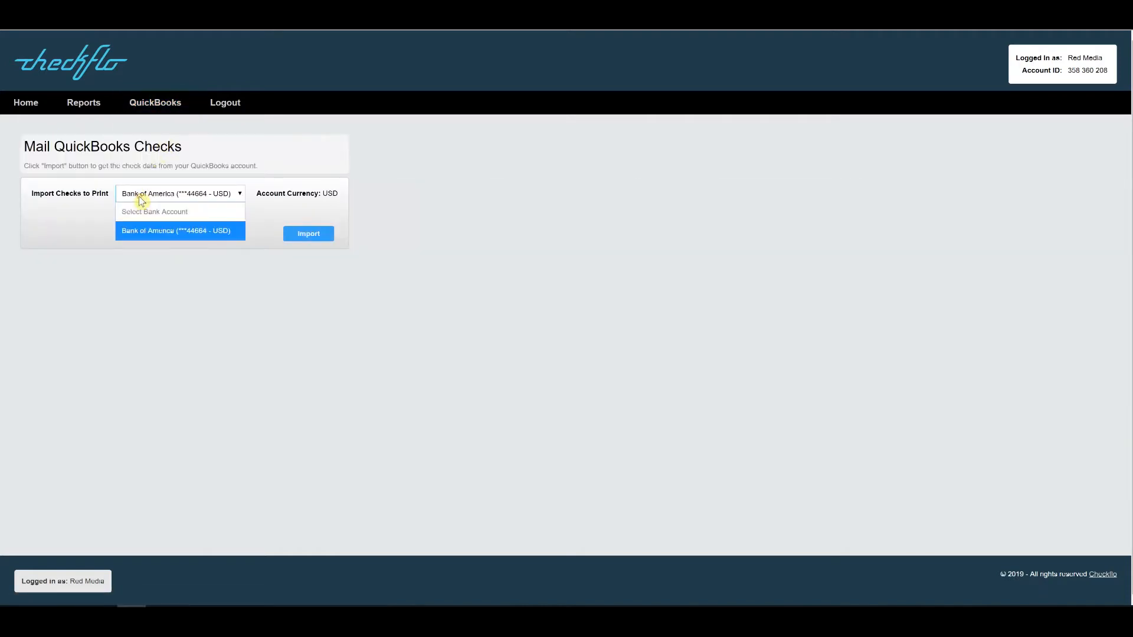
left_click(147, 233)
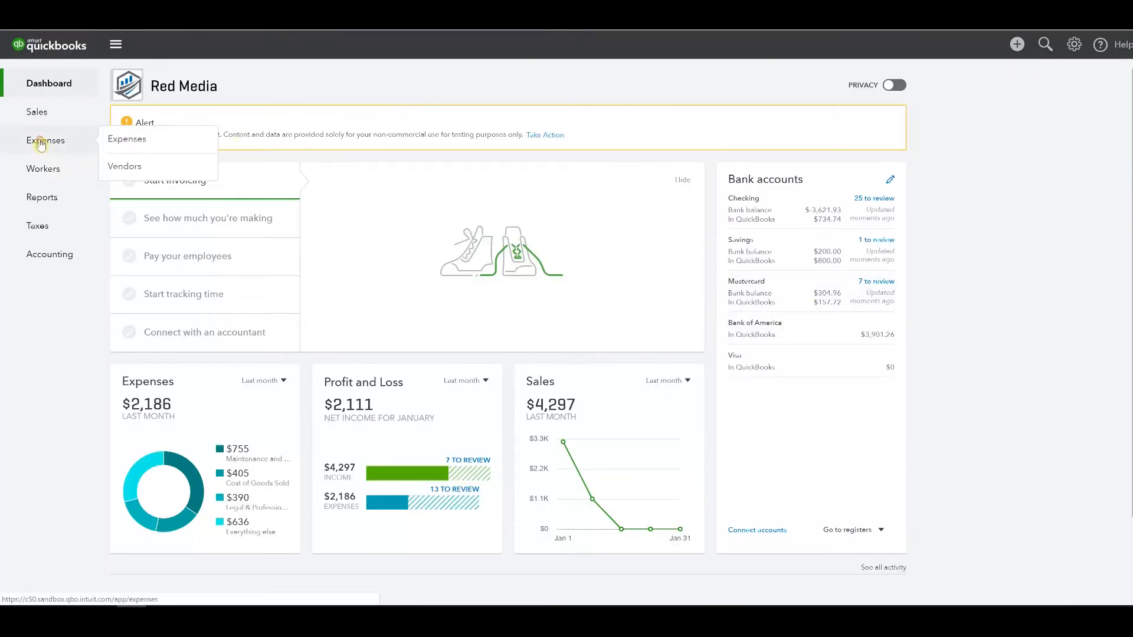
Step: View the $2,500.00 Hall Properties to-print check under Expense Transactions, then close it
left_click(40, 142)
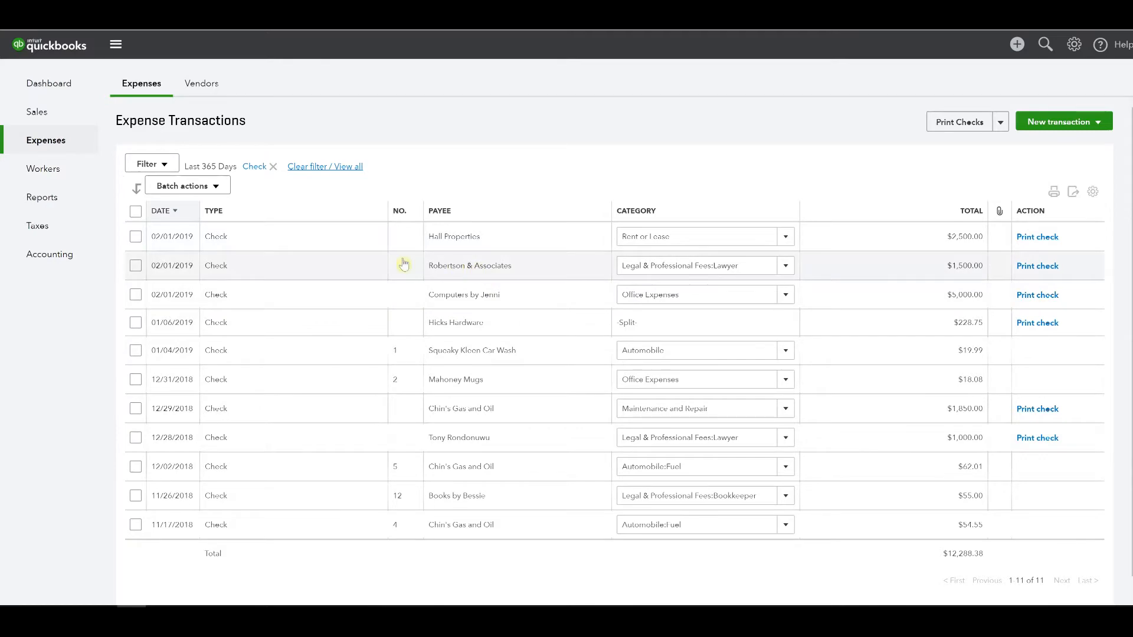
left_click(312, 243)
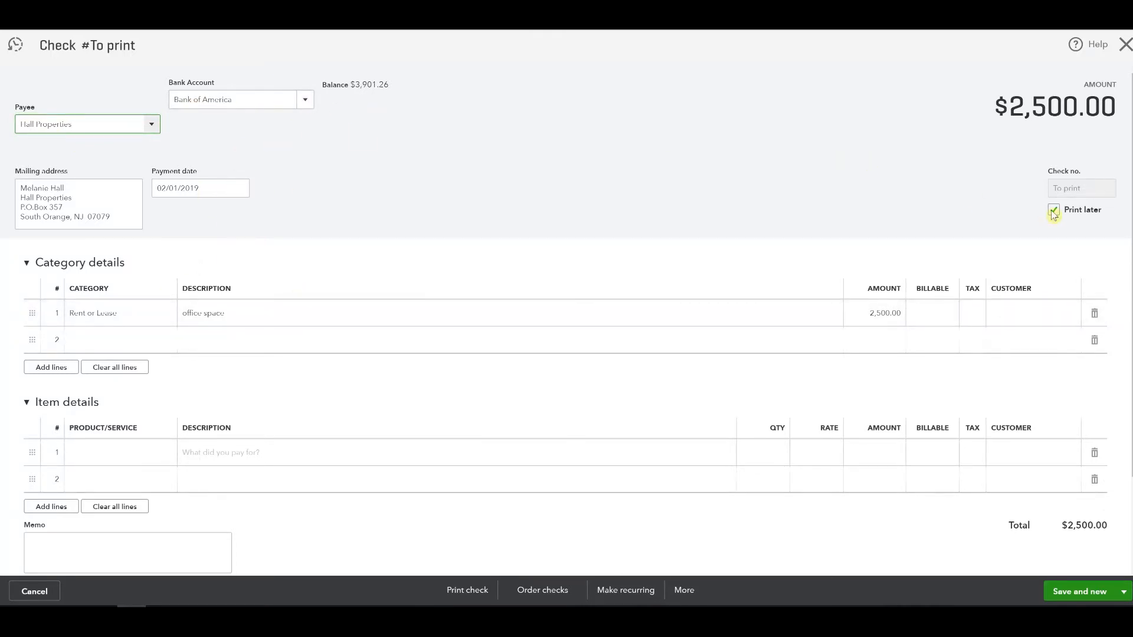
left_click(1125, 45)
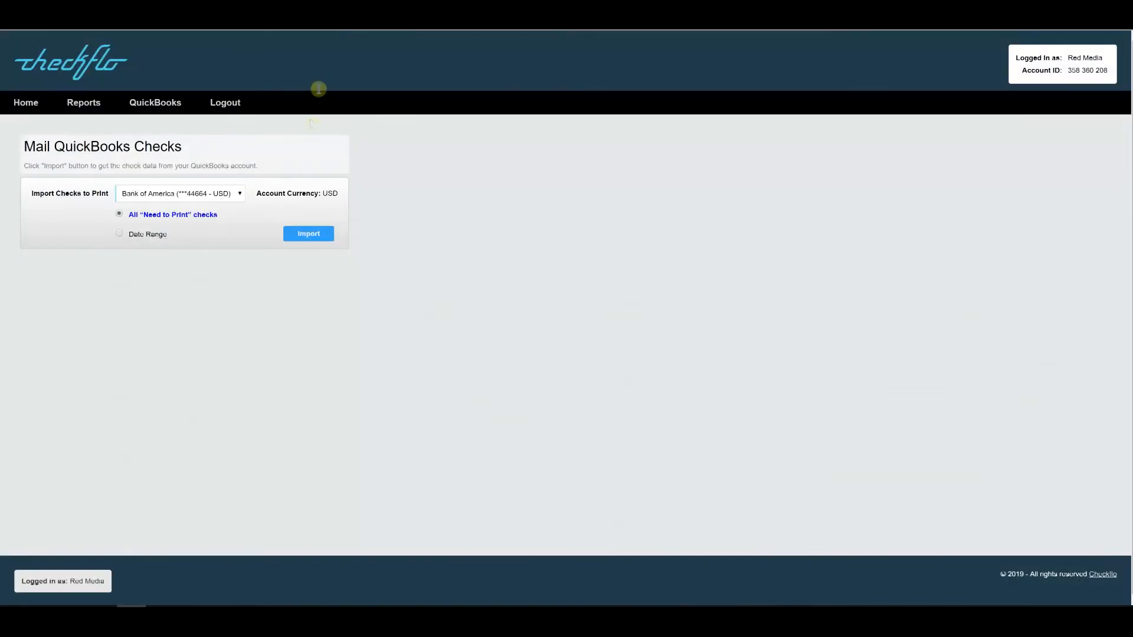
Step: Import the five QuickBooks to-print checks, select all of them, and number them starting at 1
left_click(307, 236)
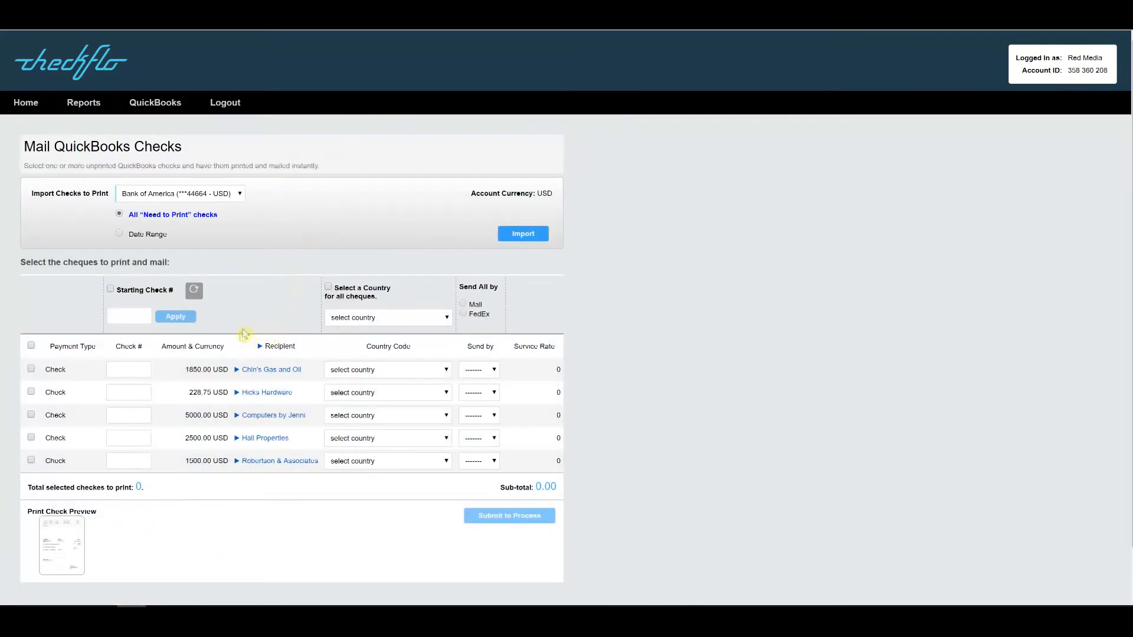
left_click(111, 290)
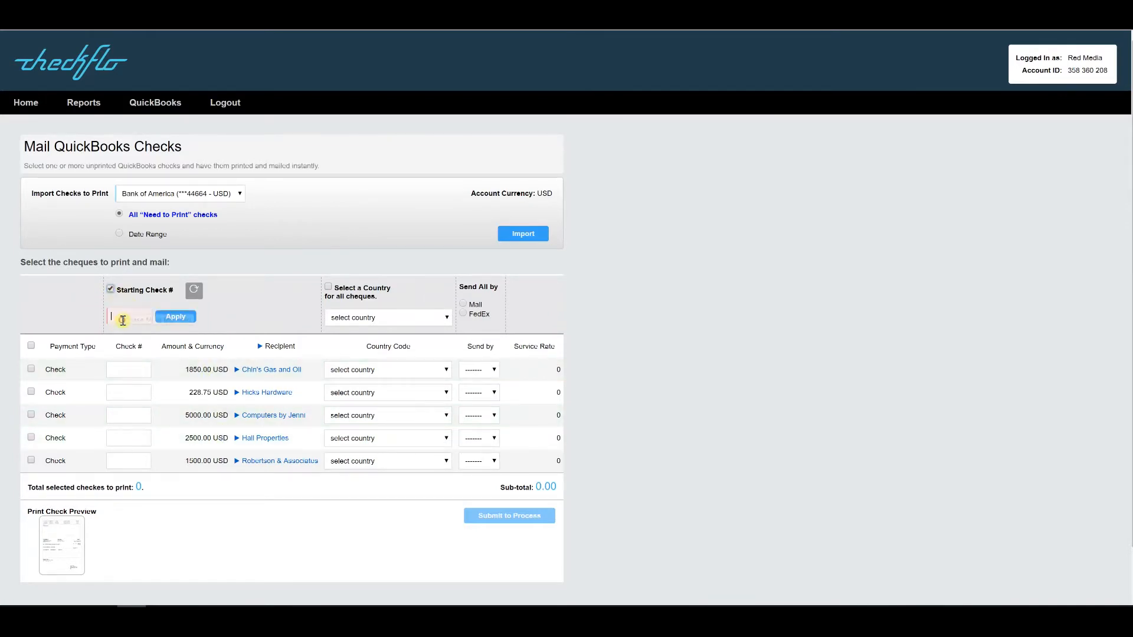
type("1")
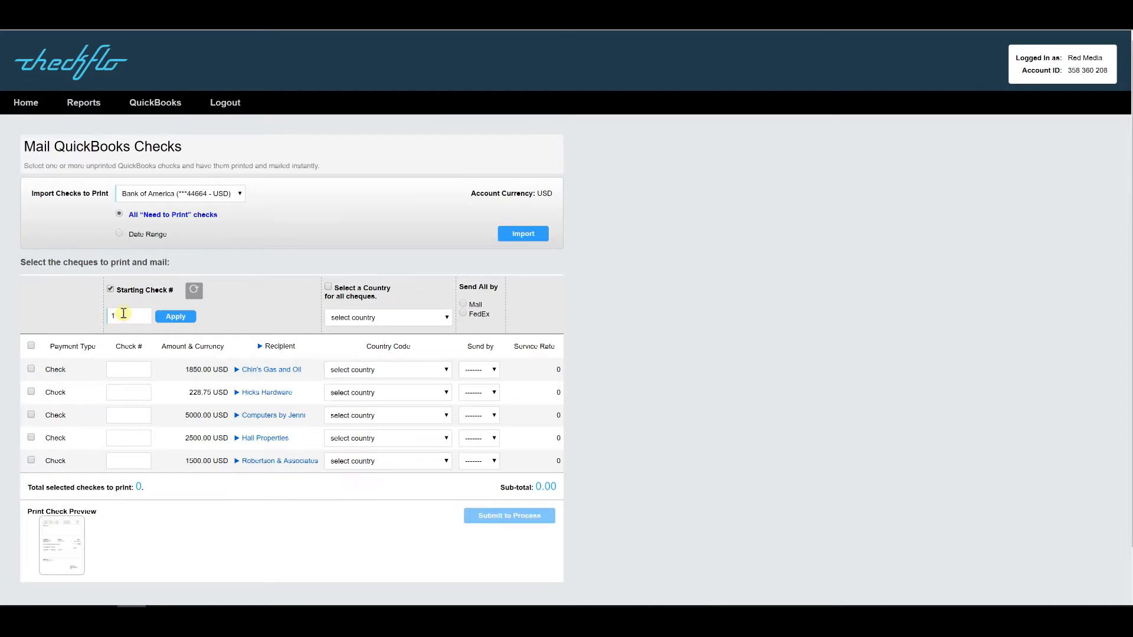
left_click(177, 319)
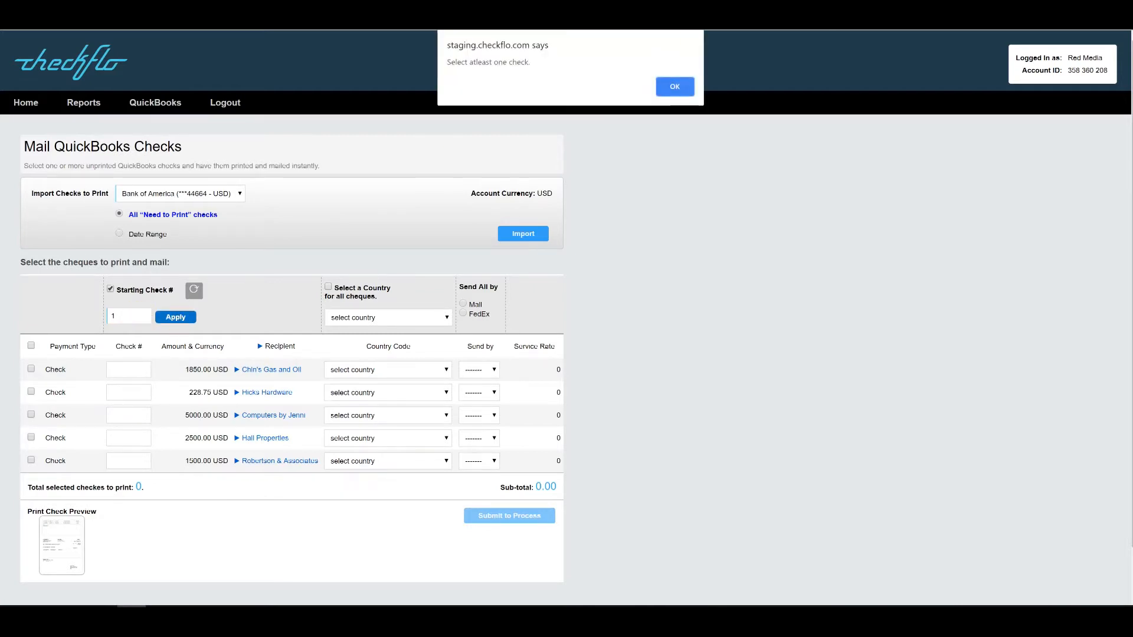
left_click(677, 78)
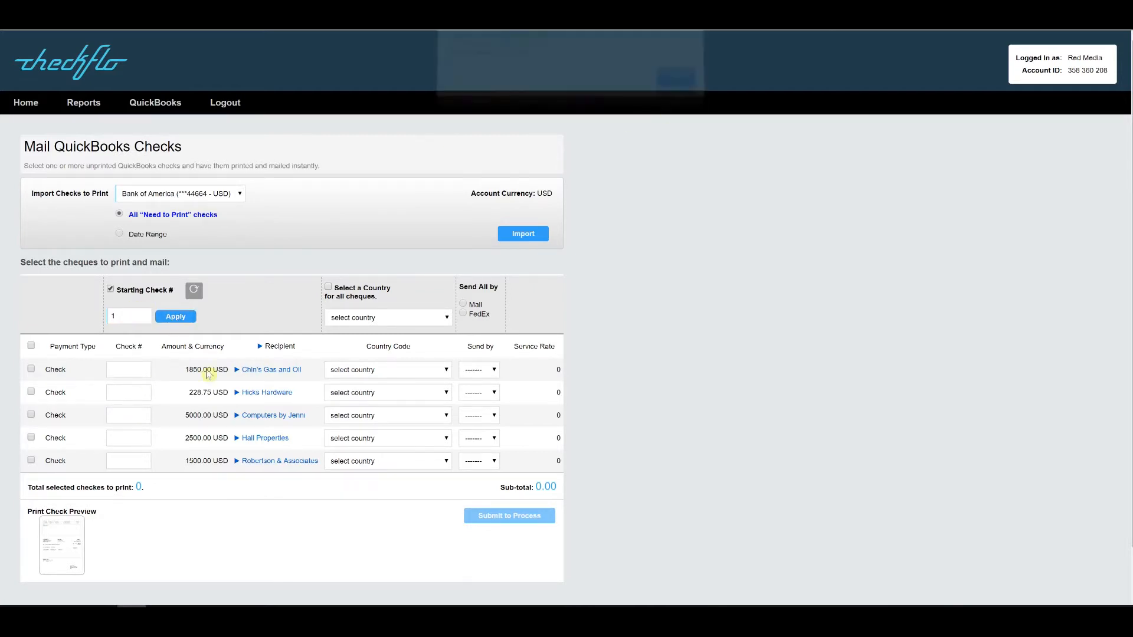
left_click(33, 347)
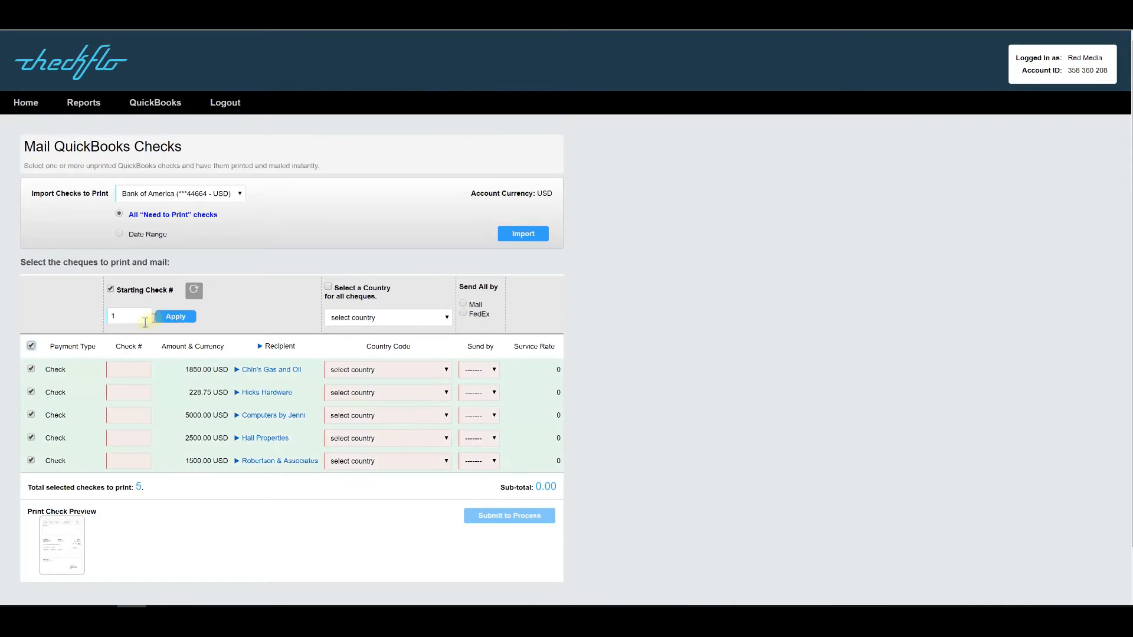
left_click(174, 317)
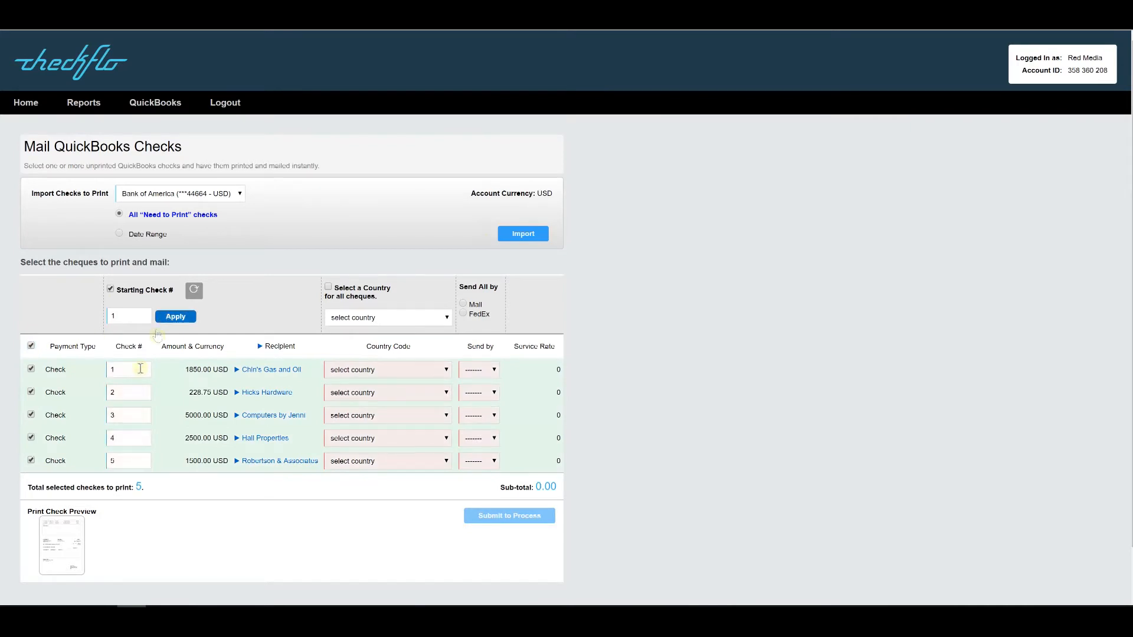
Step: Set United States as the country for all checks
left_click(329, 289)
left_click(441, 318)
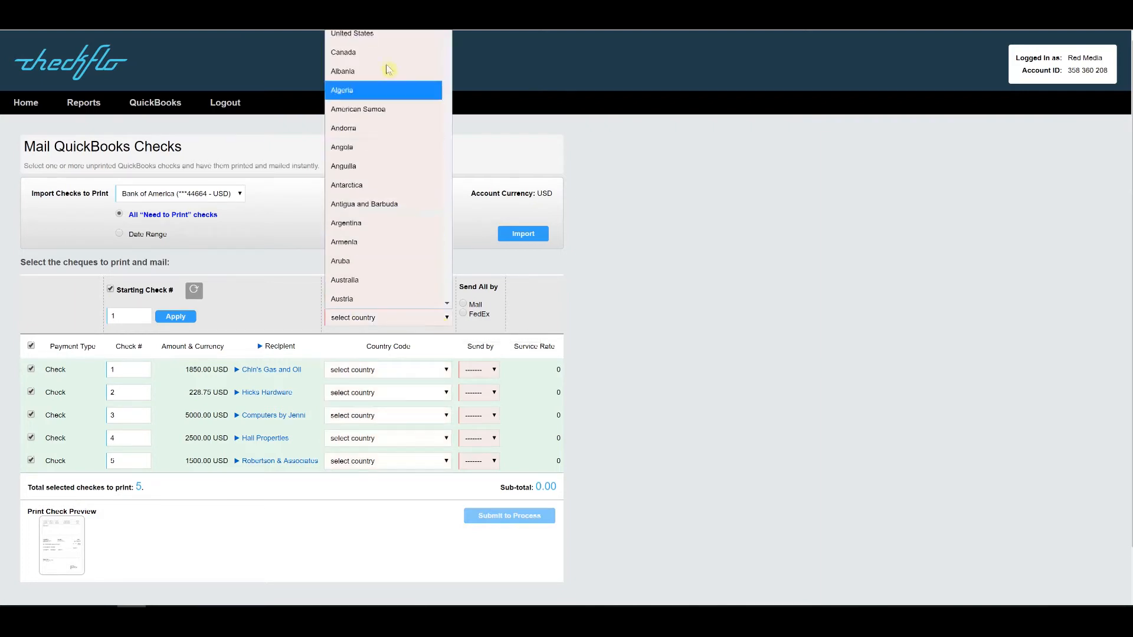
left_click(374, 33)
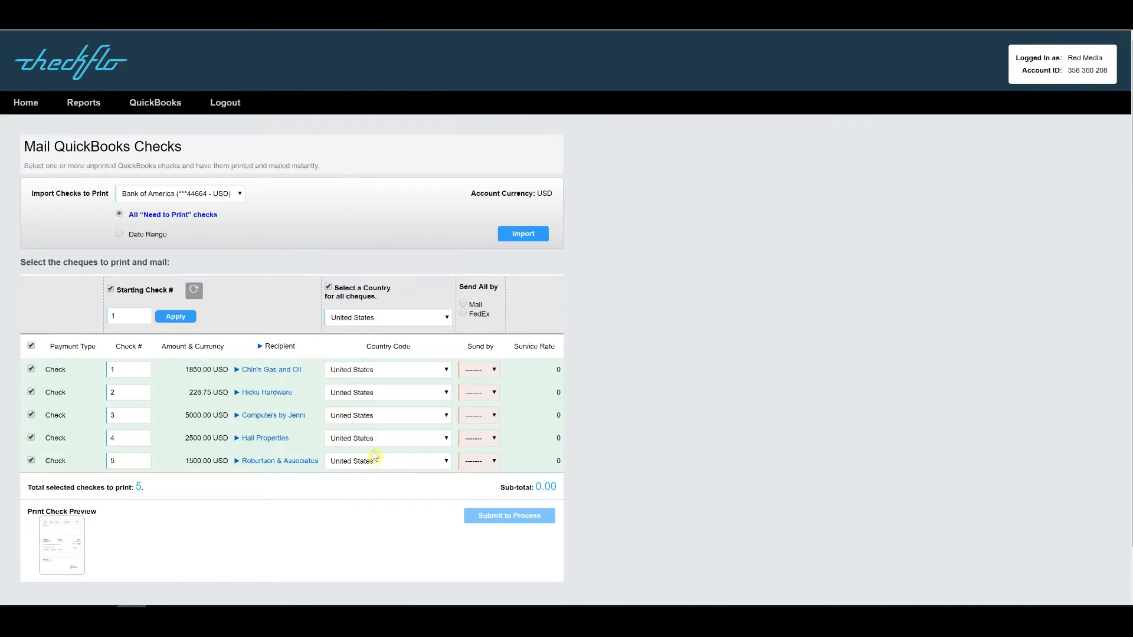
Step: Set the five checks' delivery to Mail, FedEx, FedEx, Mail, Mail, in list order
left_click(490, 371)
left_click(481, 403)
left_click(492, 394)
left_click(476, 452)
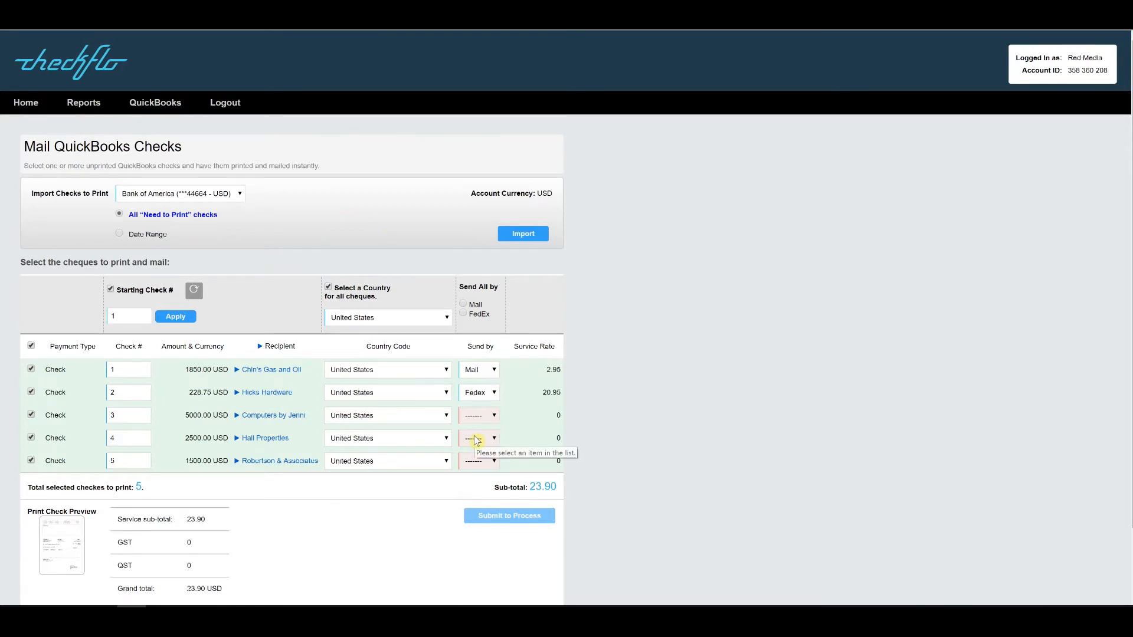
left_click(488, 418)
left_click(480, 472)
left_click(481, 447)
left_click(474, 475)
left_click(479, 462)
left_click(472, 499)
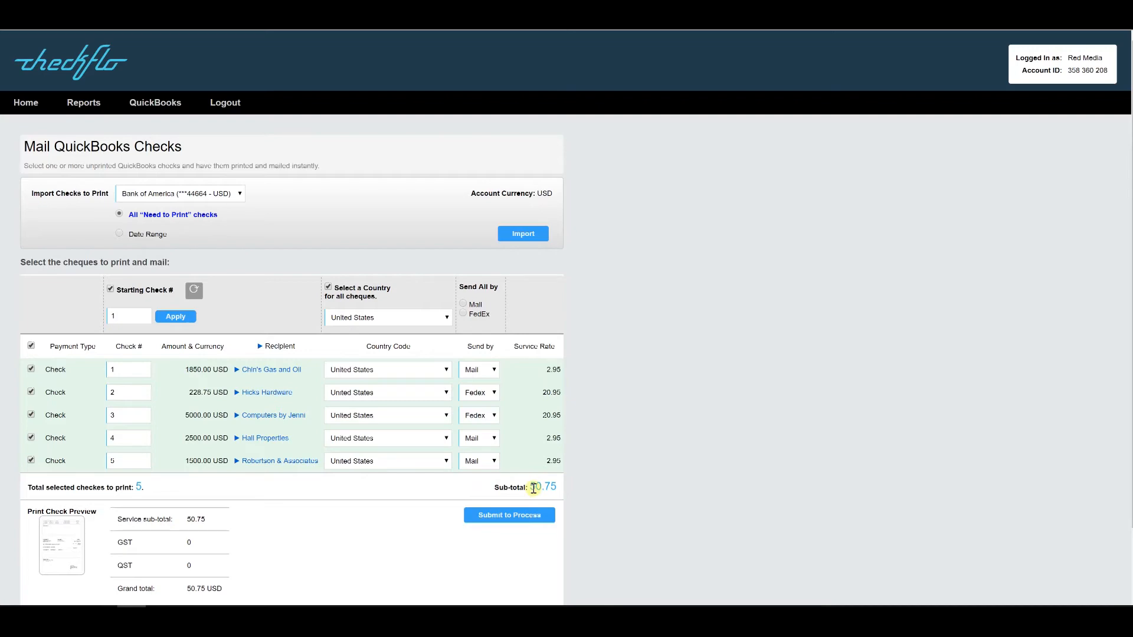
scroll(579, 497, "down", 2)
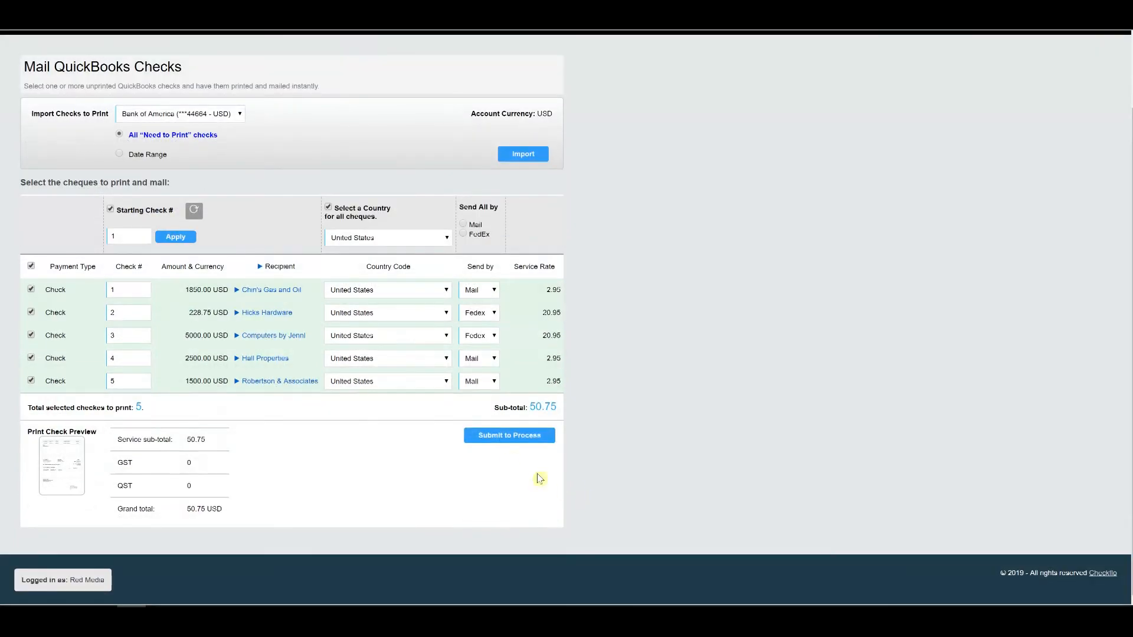
left_click(507, 440)
left_click(266, 289)
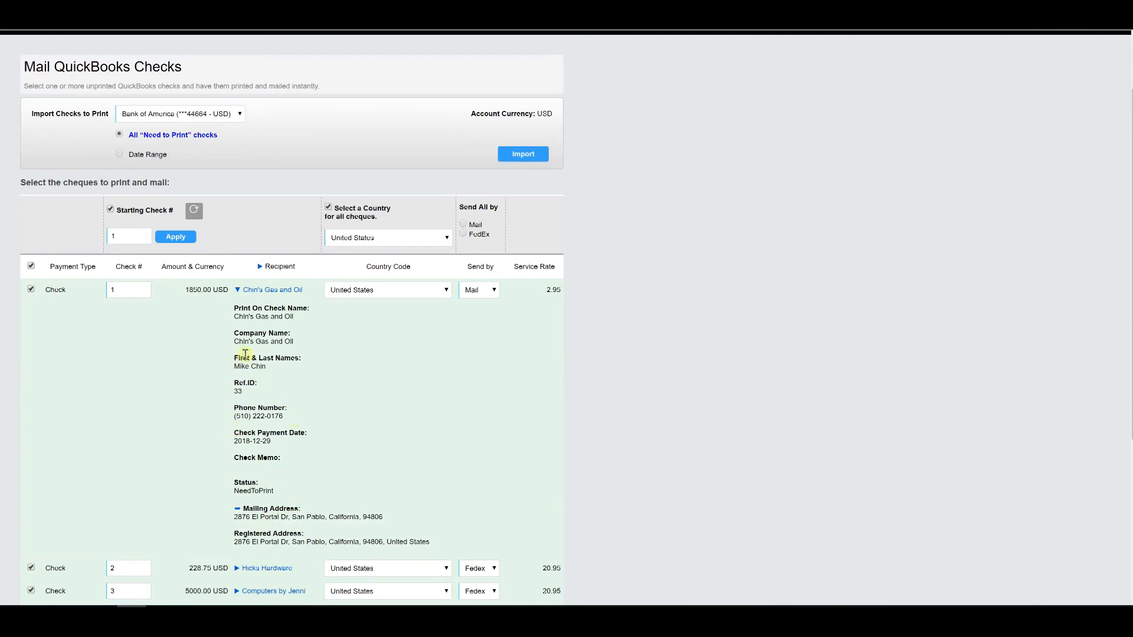
Step: Open the QuickBooks Vendors list, then submit the five Checkflo checks for processing
left_click(248, 290)
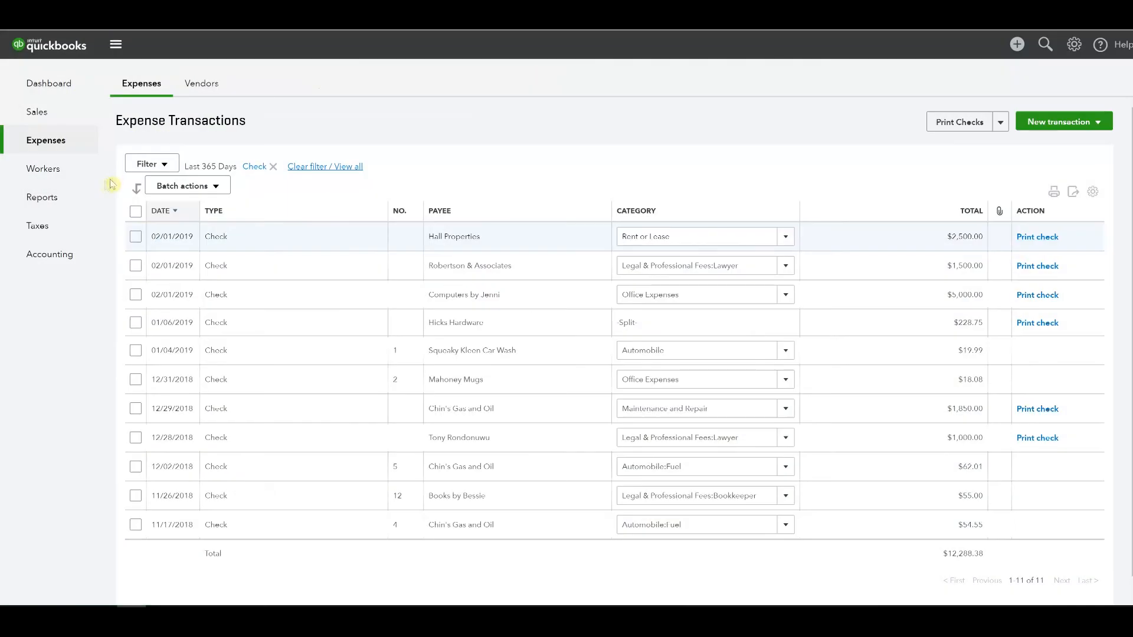
mouse_move(105, 158)
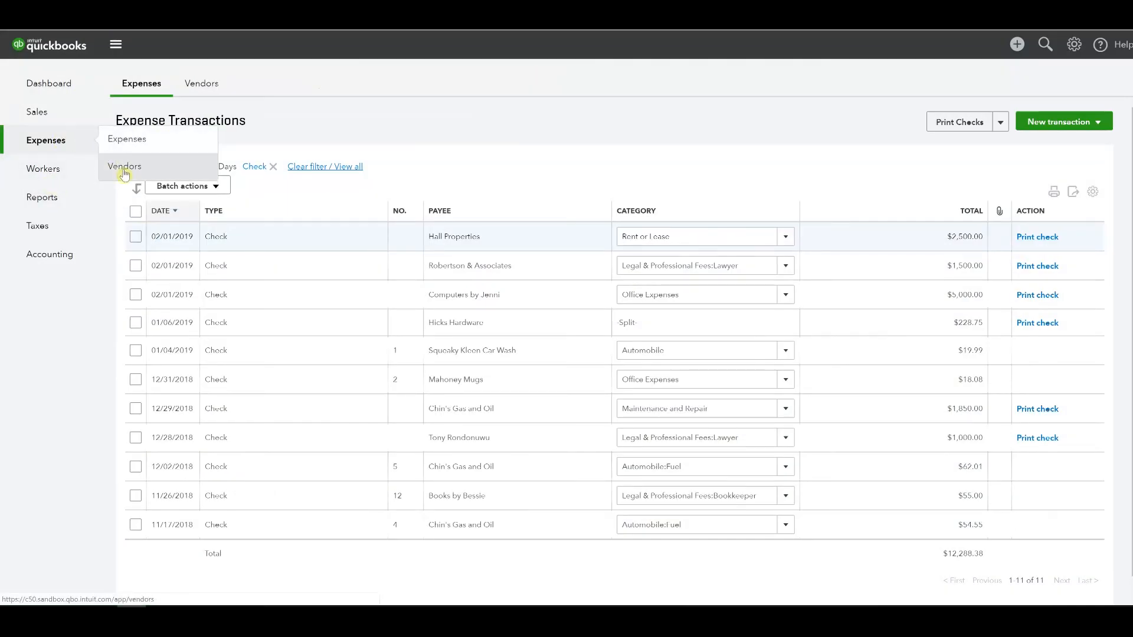
left_click(124, 172)
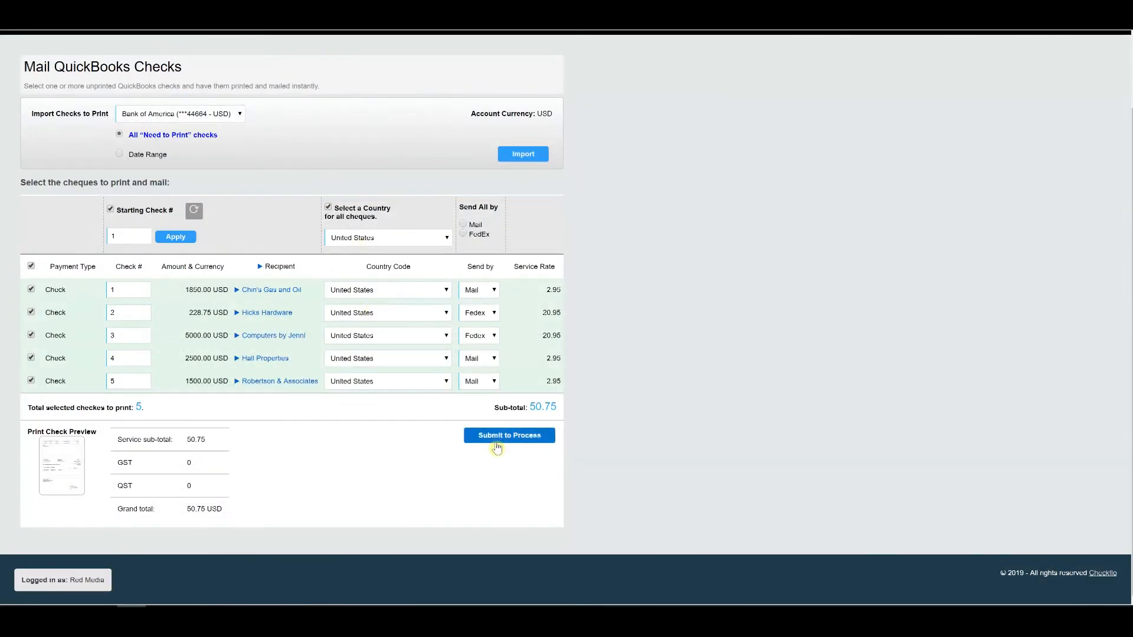
left_click(499, 438)
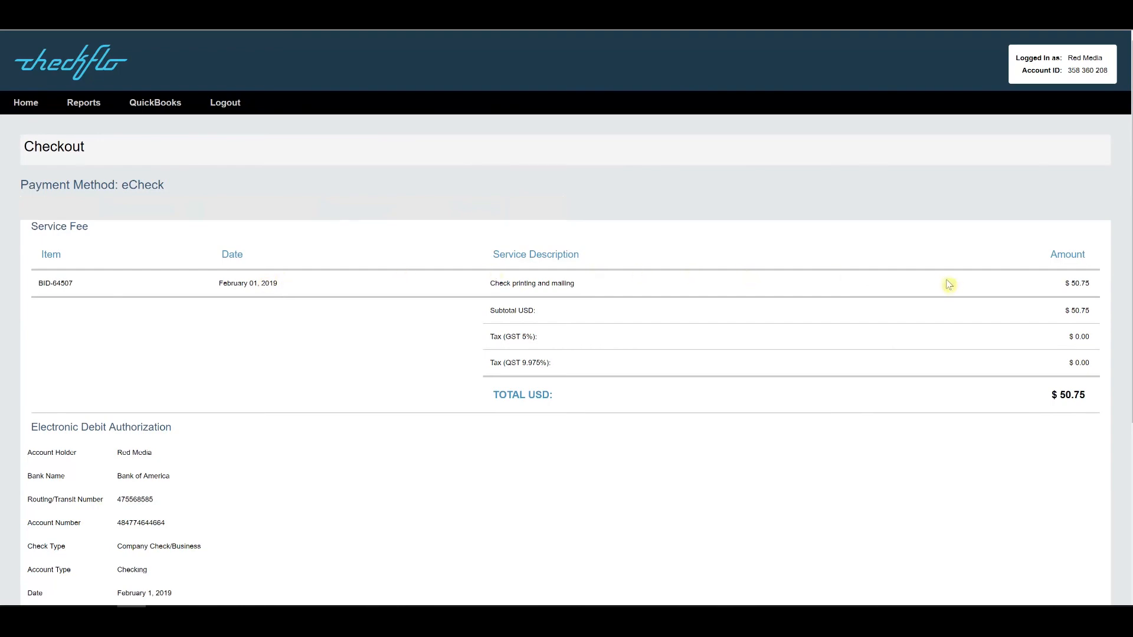
Step: Tick I Authorize on the Checkout page to enable the PAY $50.75 (USD) eCheck payment
scroll(785, 326, "down", 2)
scroll(785, 327, "down", 1)
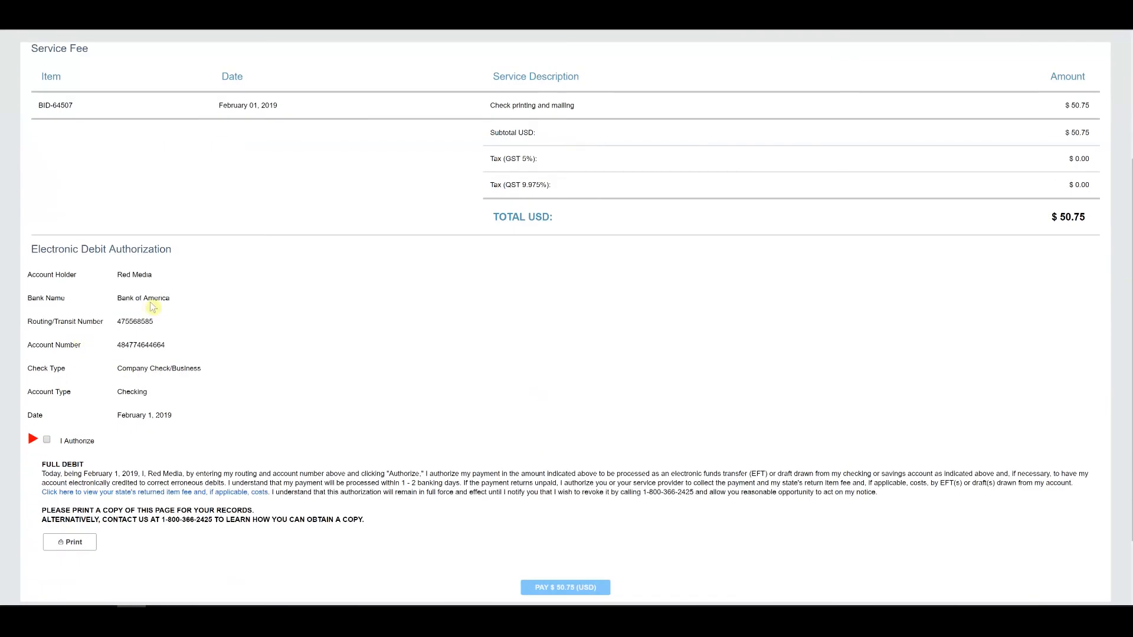
left_click(47, 440)
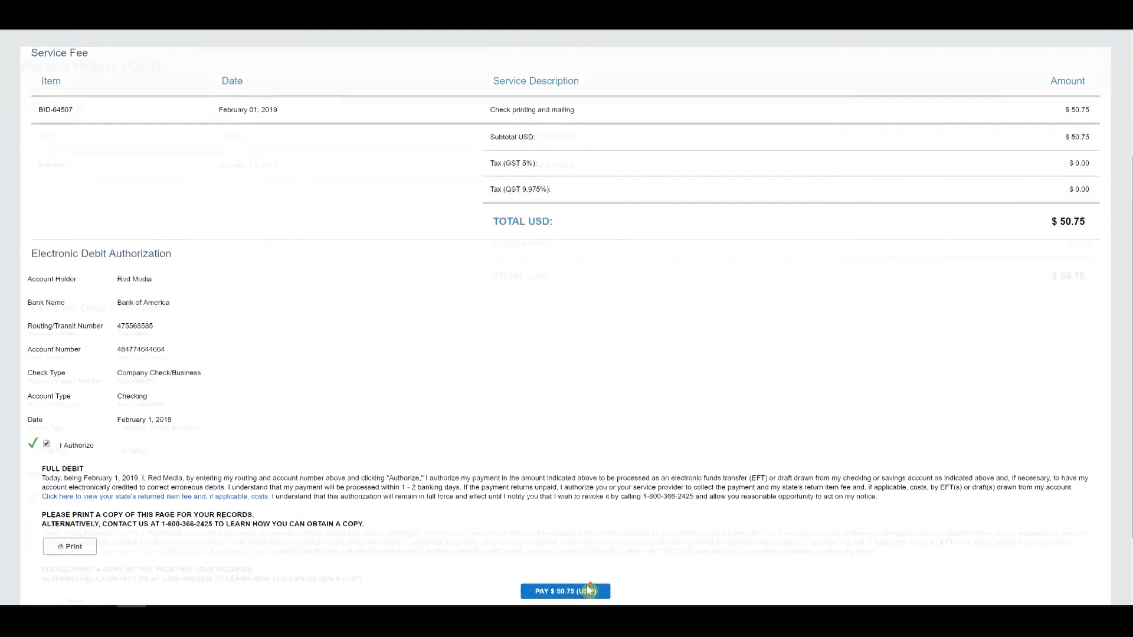
scroll(586, 586, "up", 1)
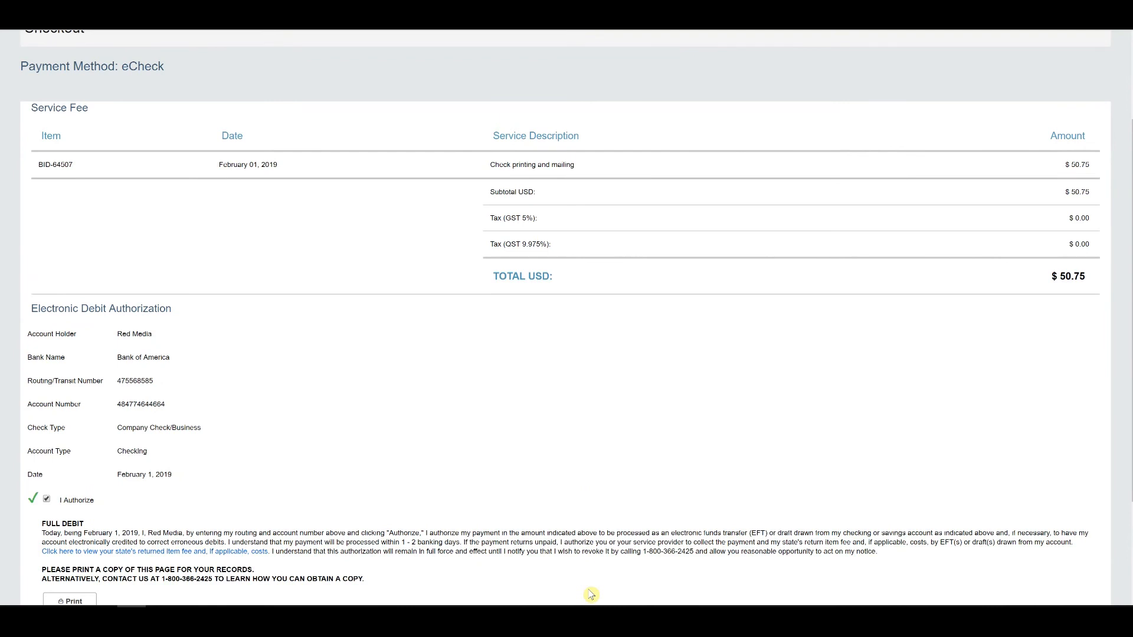